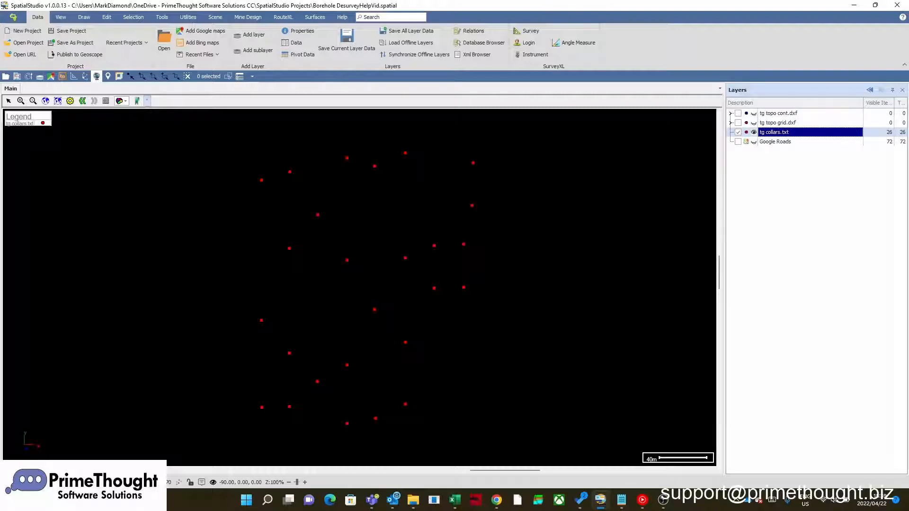
- View the data table of the tg collars.txt layer, moving and enlarging its window to read through the borehole rows
right_click(775, 132)
left_click(804, 145)
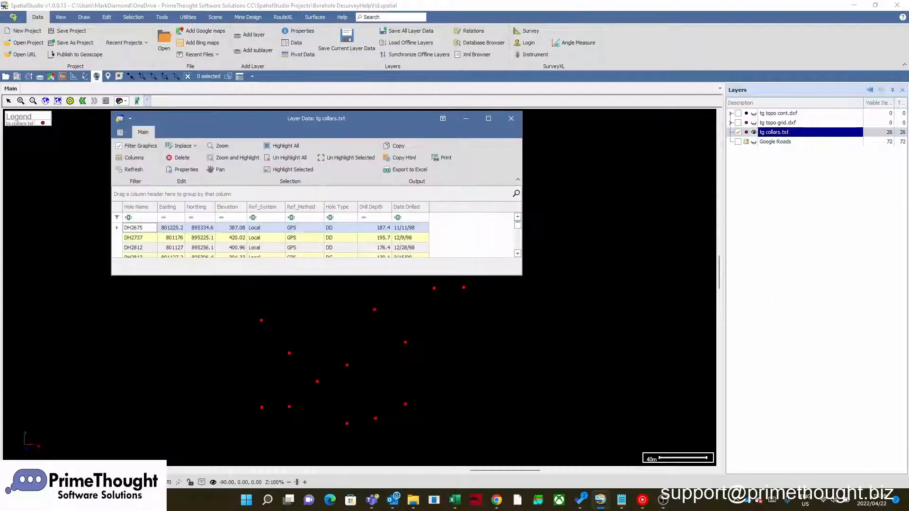
left_click_drag(375, 128, 678, 79)
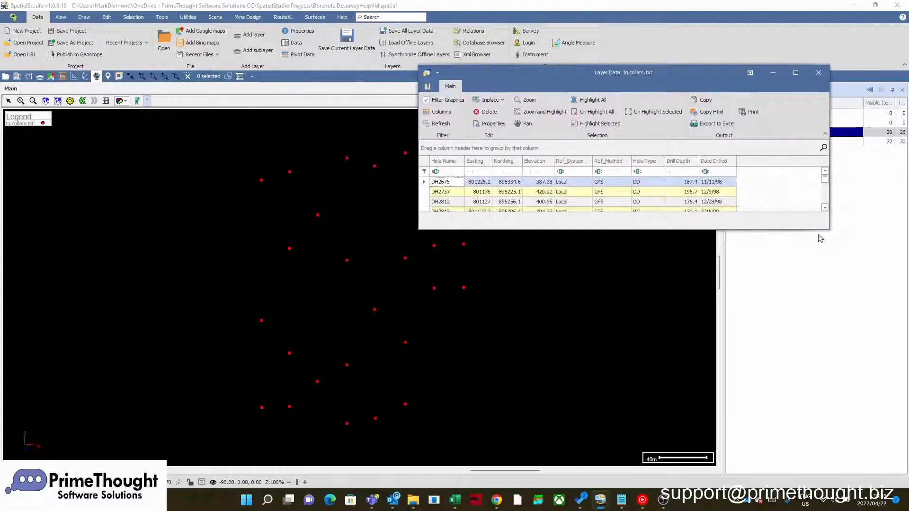
left_click_drag(829, 230, 818, 318)
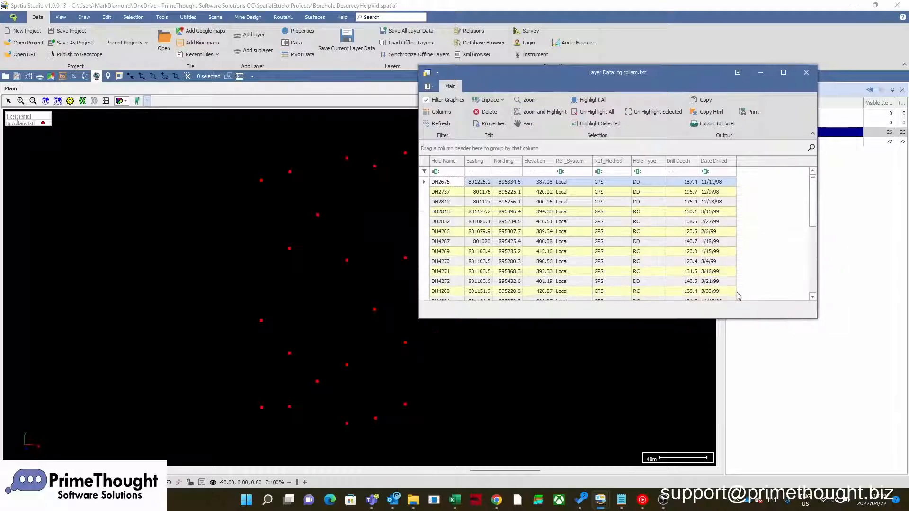
scroll(573, 228, "down", 1)
scroll(573, 227, "up", 1)
- Filter the collar table by hole type "rc" to check the matching boreholes on the map, and clear the filter again
left_click(652, 172)
type("rc")
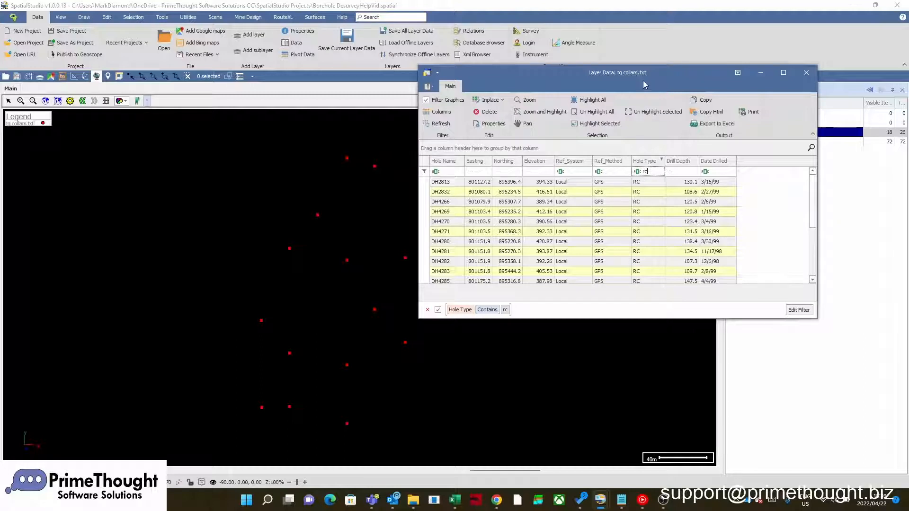
left_click_drag(644, 76, 688, 67)
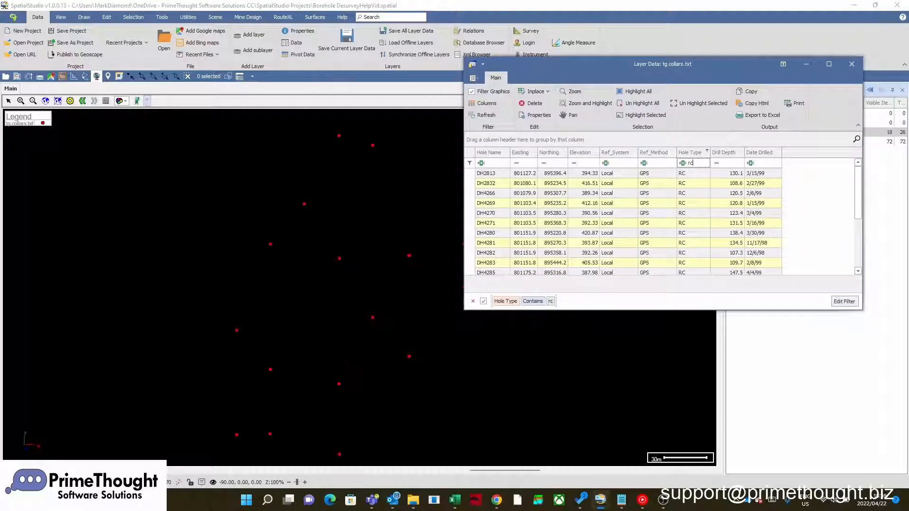
left_click(473, 301)
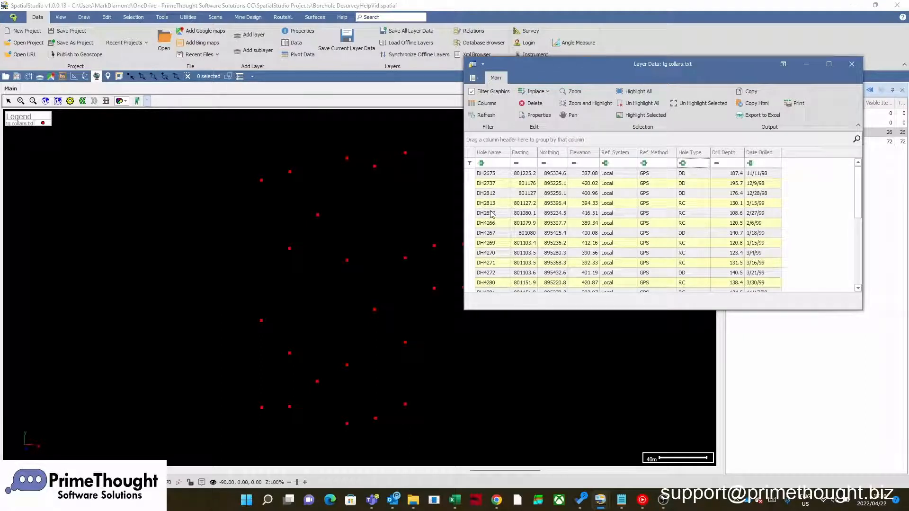
- Zoom the map to borehole DH2813 from the collar table, return to the previous view and close the table
left_click(474, 204)
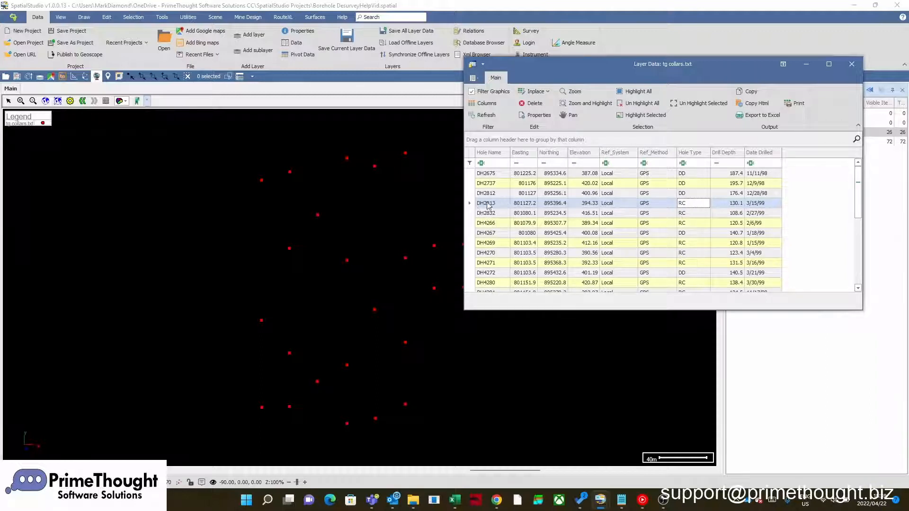
left_click(575, 92)
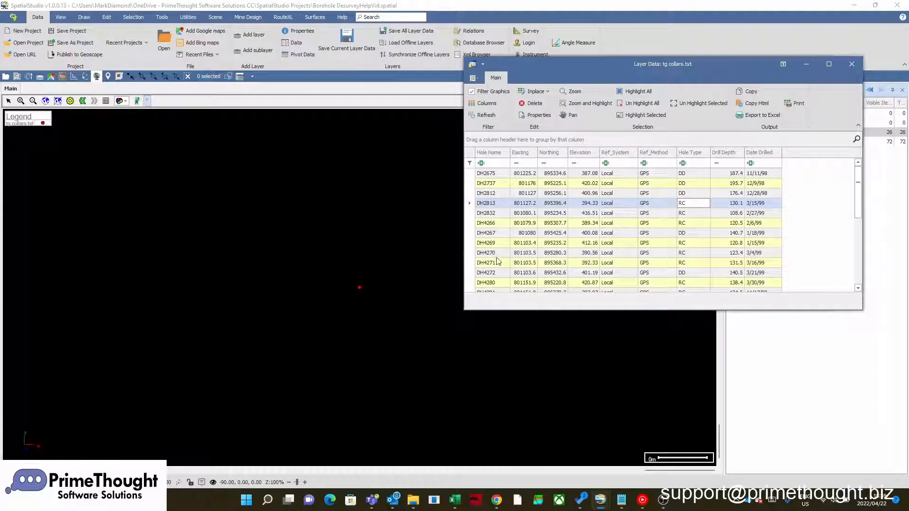
left_click(84, 101)
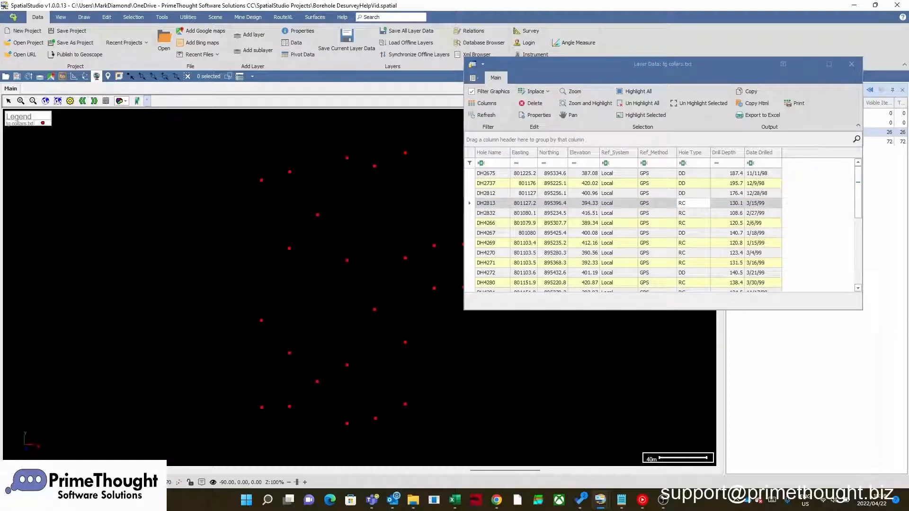
left_click(474, 205)
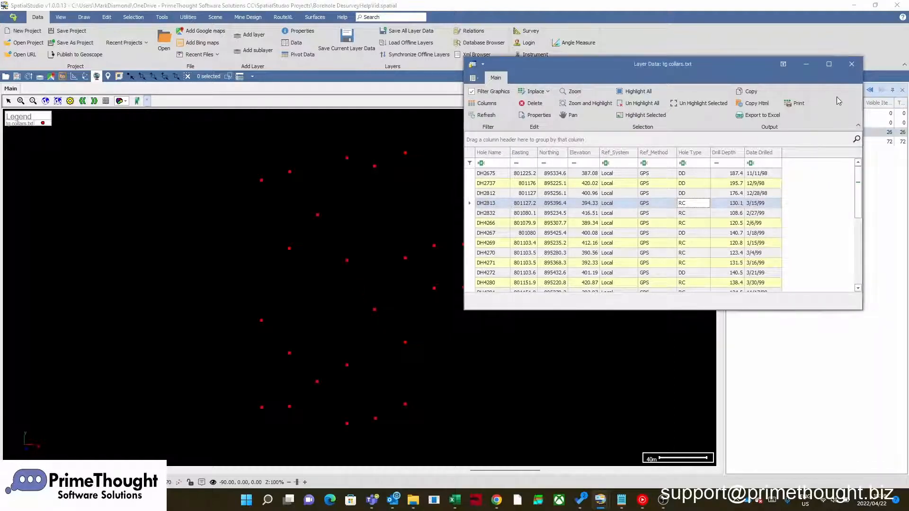
left_click(852, 68)
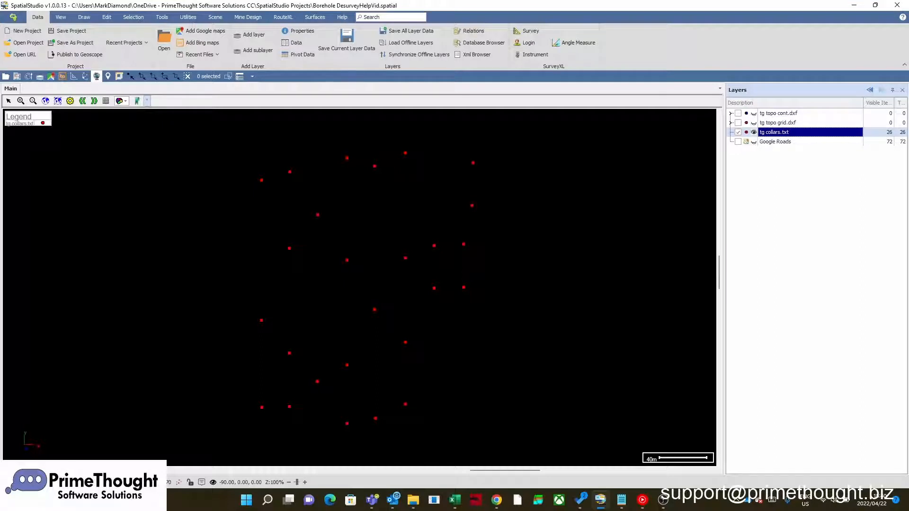
- Set the tg collars.txt layer's default image to the character symbol Wingdings 2,12pt,179 and apply the styling
right_click(777, 135)
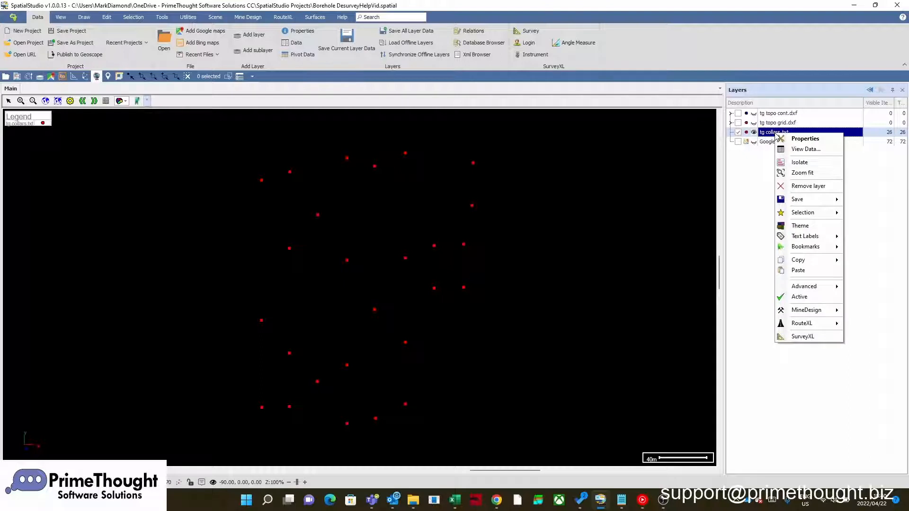
left_click(805, 138)
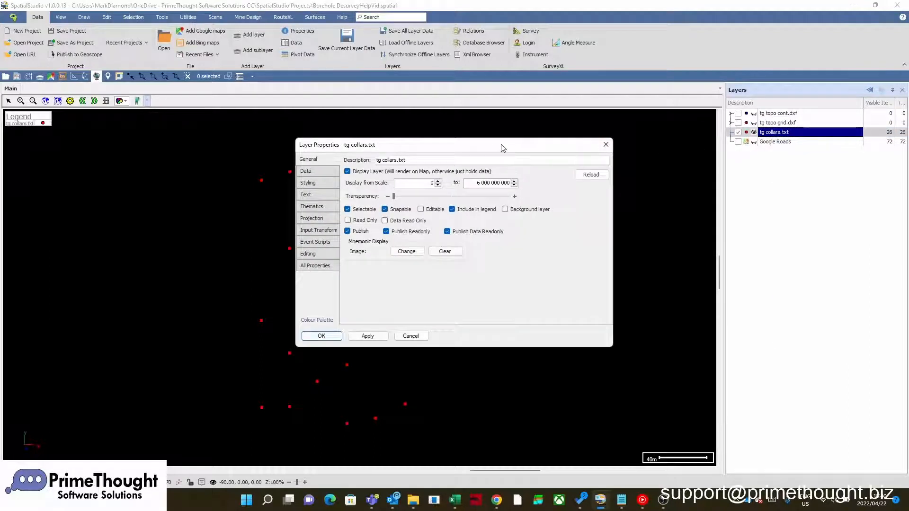
left_click(312, 162)
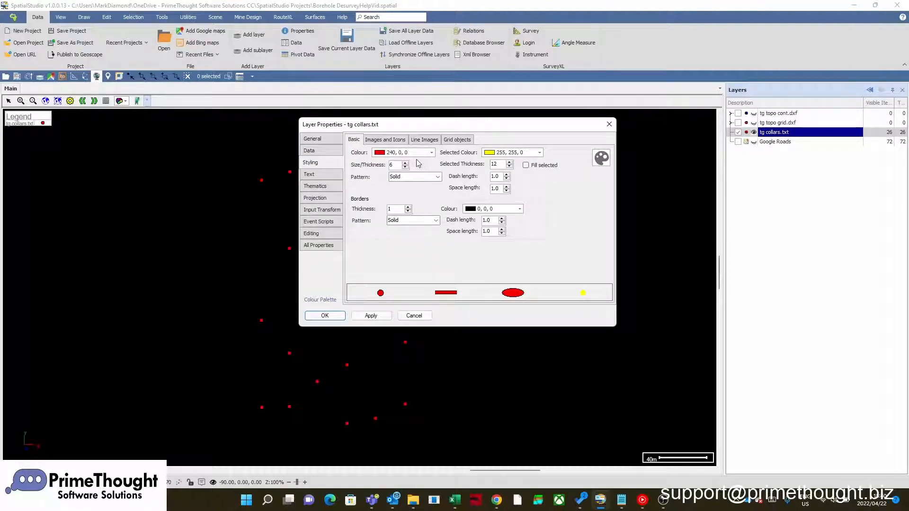
left_click(395, 142)
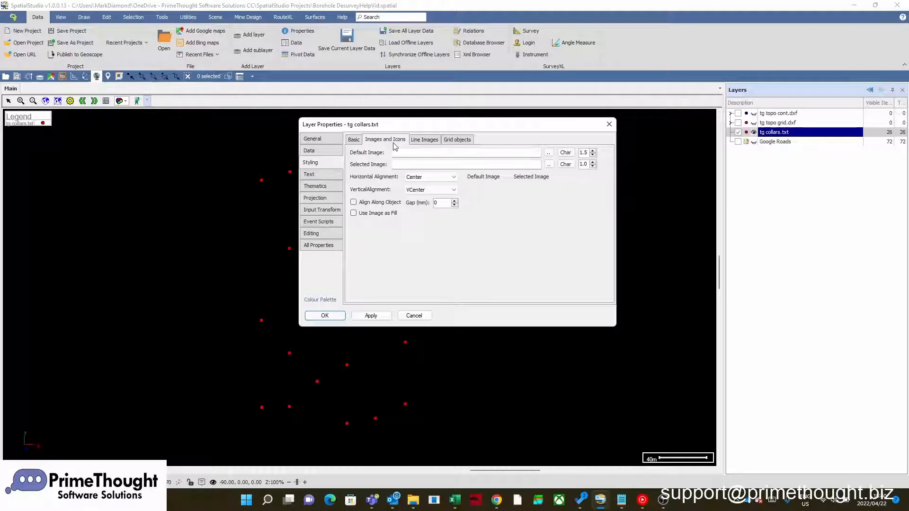
left_click_drag(395, 124, 559, 120)
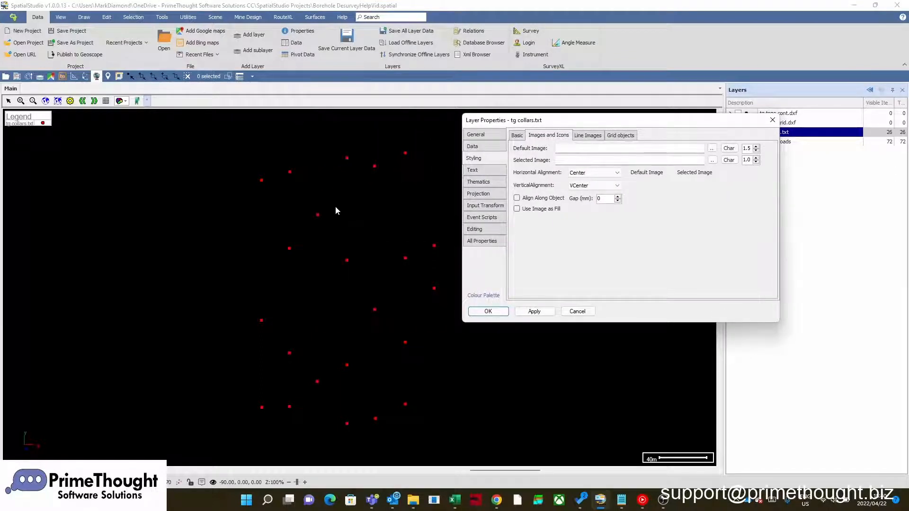
left_click(561, 149)
right_click(563, 149)
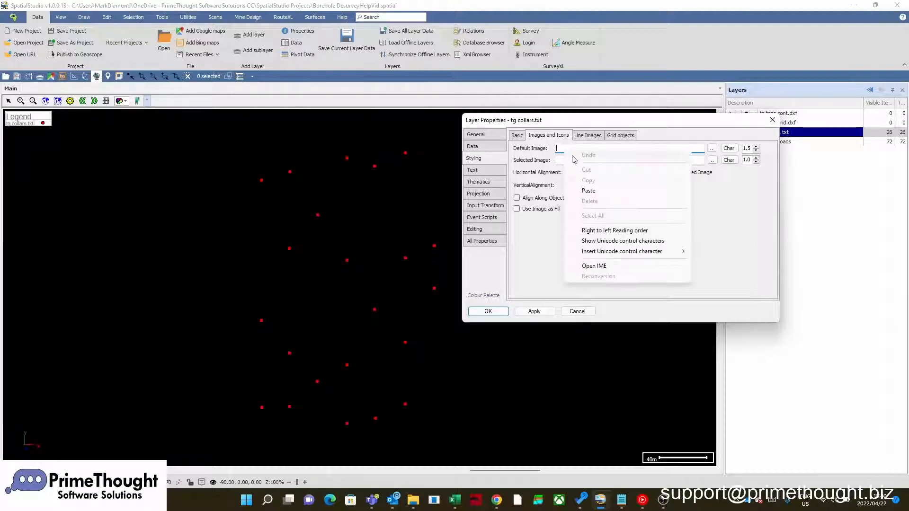
left_click(589, 191)
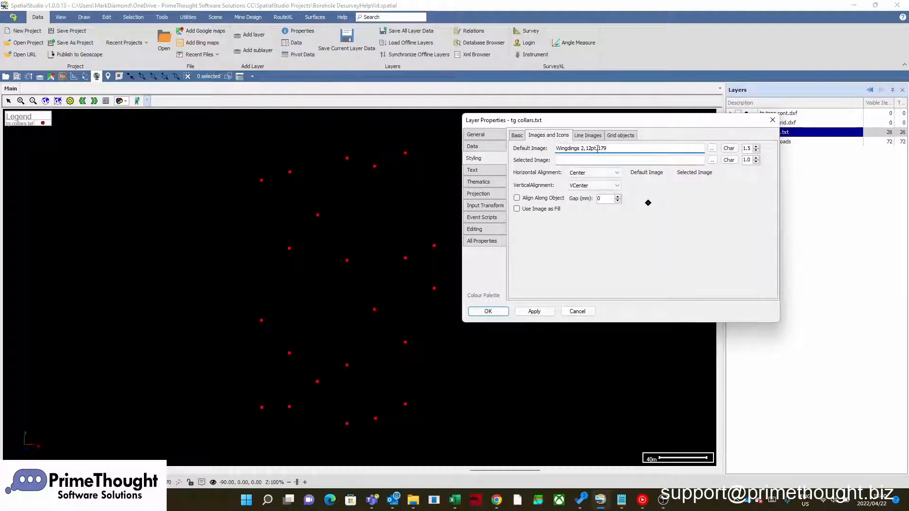
left_click(730, 149)
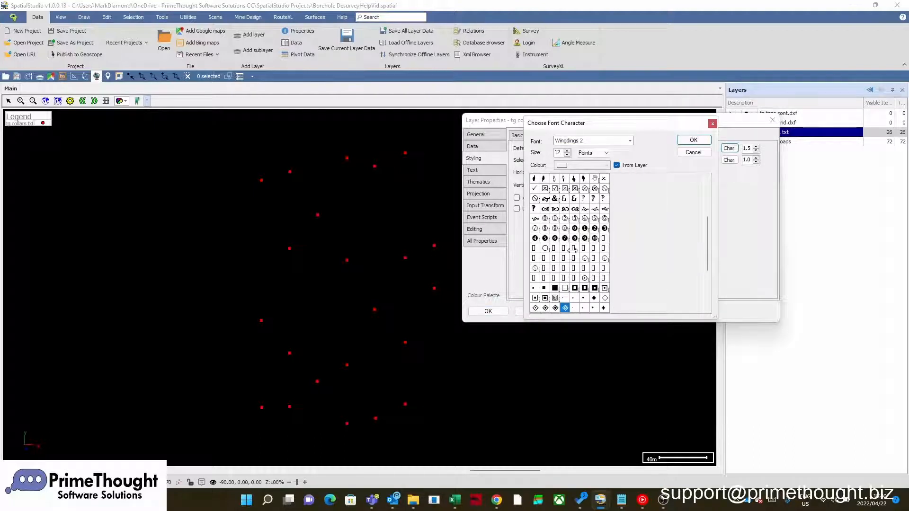
left_click(711, 124)
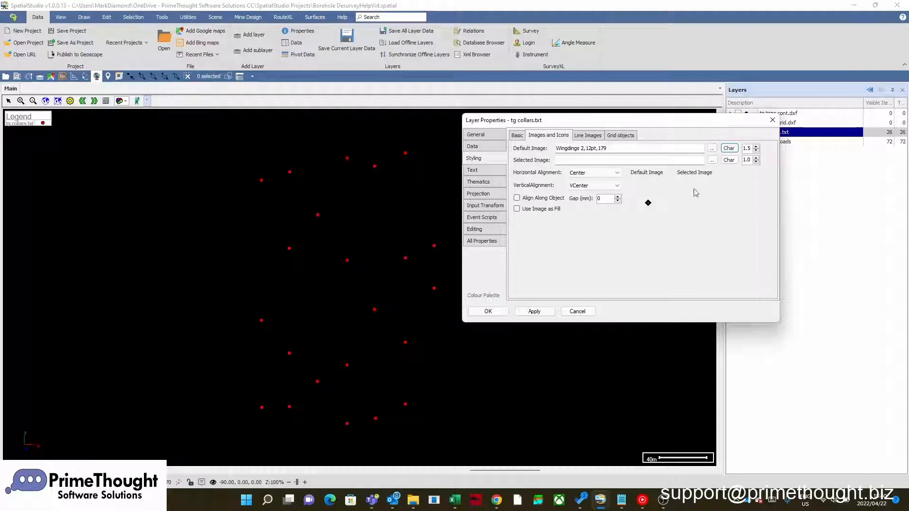
left_click(542, 315)
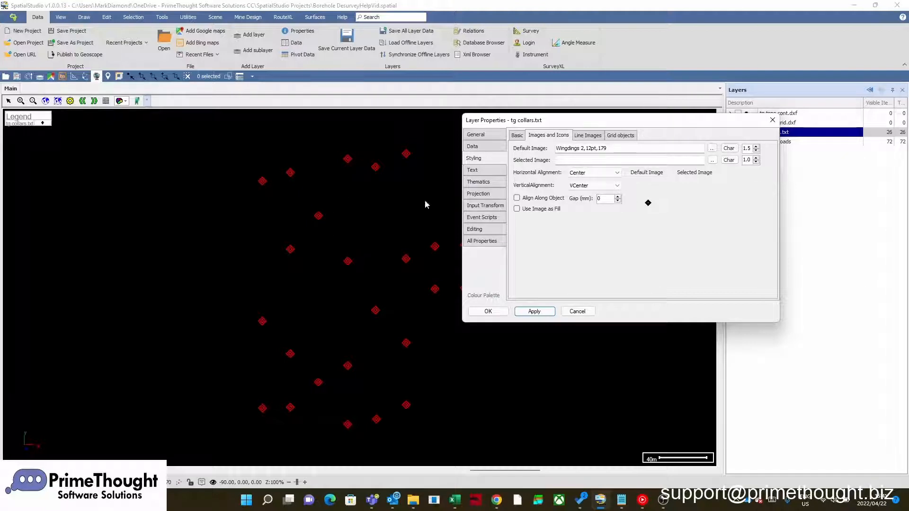
- Label the collars with the text column Row['Hole Name'], apply it and accept the layer properties
left_click(487, 172)
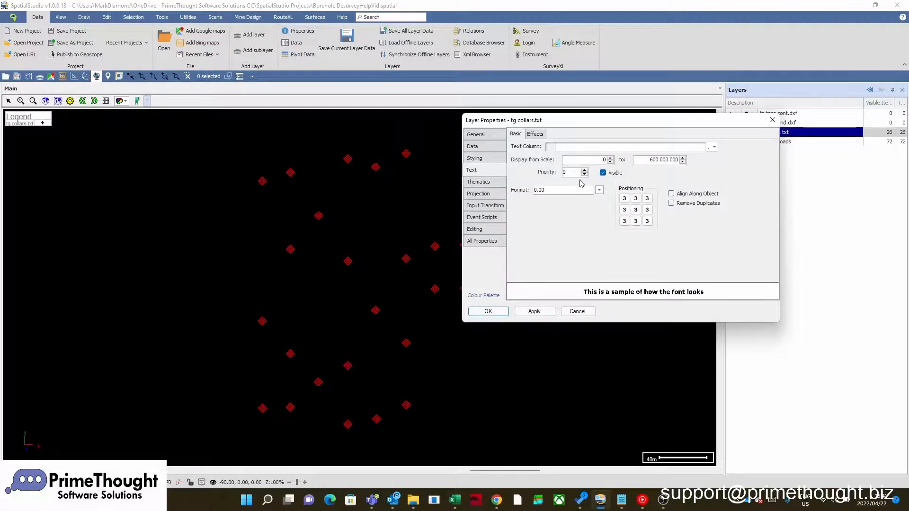
left_click(715, 147)
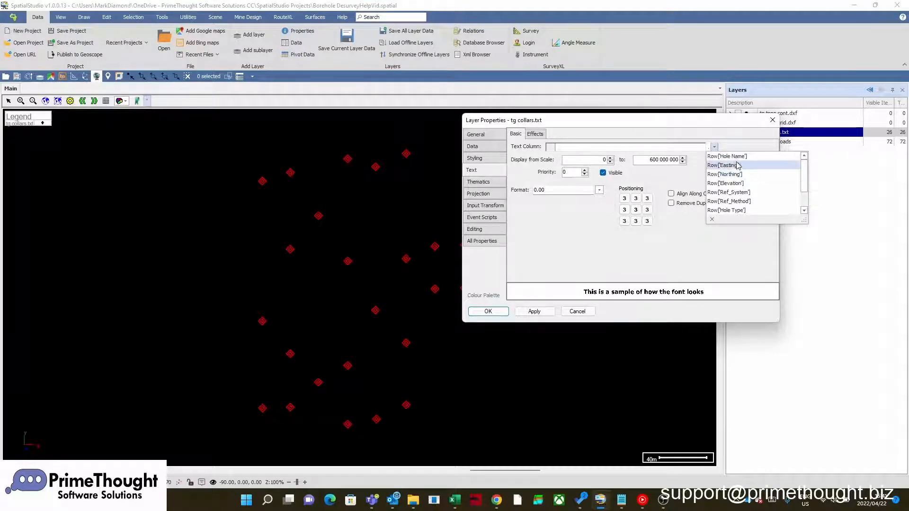
left_click(729, 157)
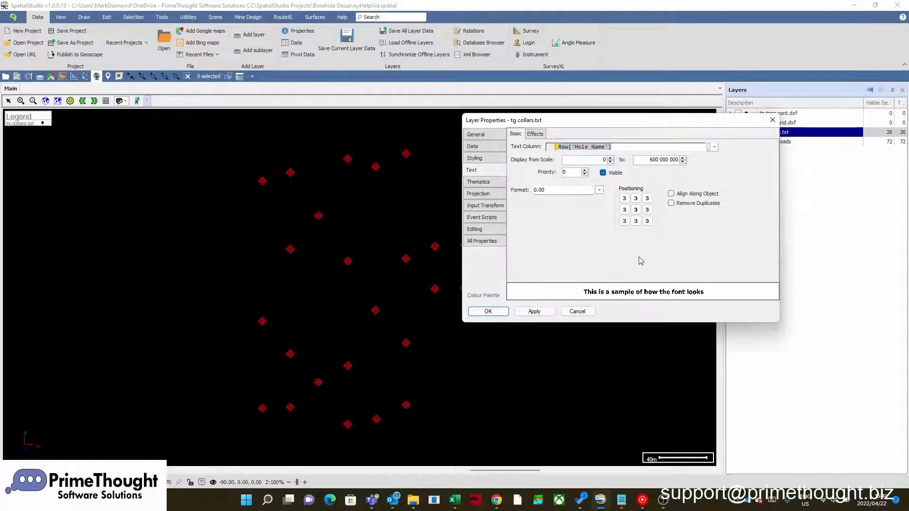
left_click(543, 312)
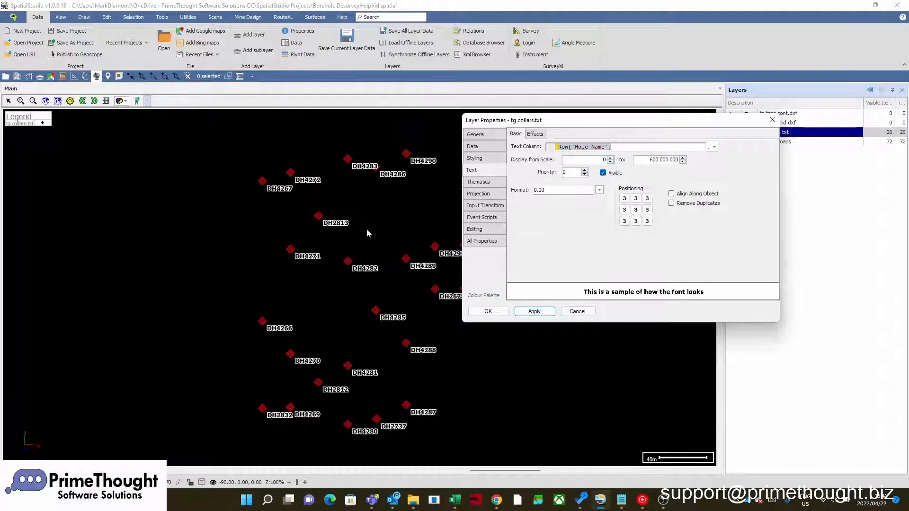
left_click(488, 312)
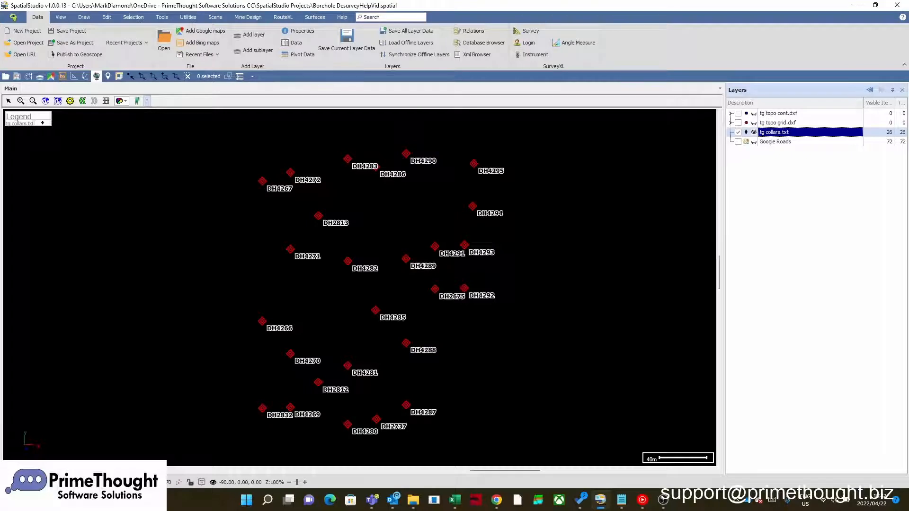
- View the collars against the Google Roads background layer, hide that layer again and fit the collars back in the map
scroll(493, 247, "down", 5)
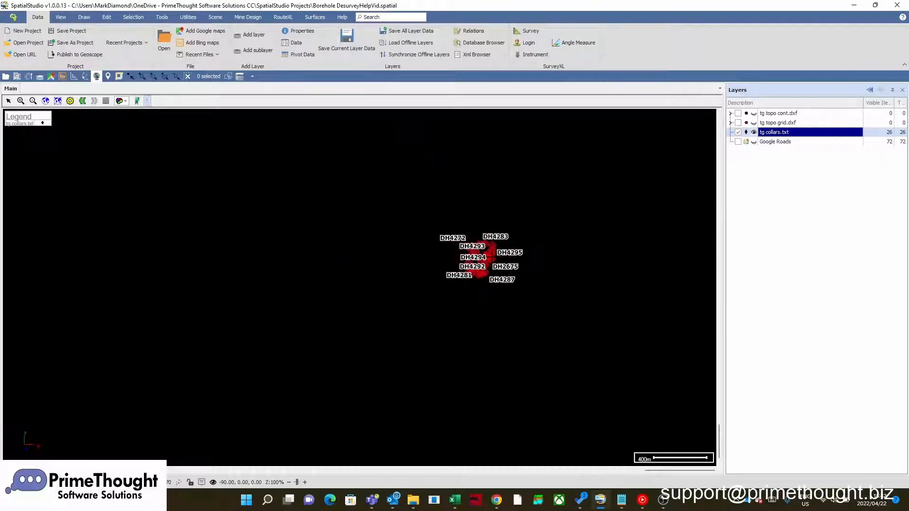
left_click(738, 142)
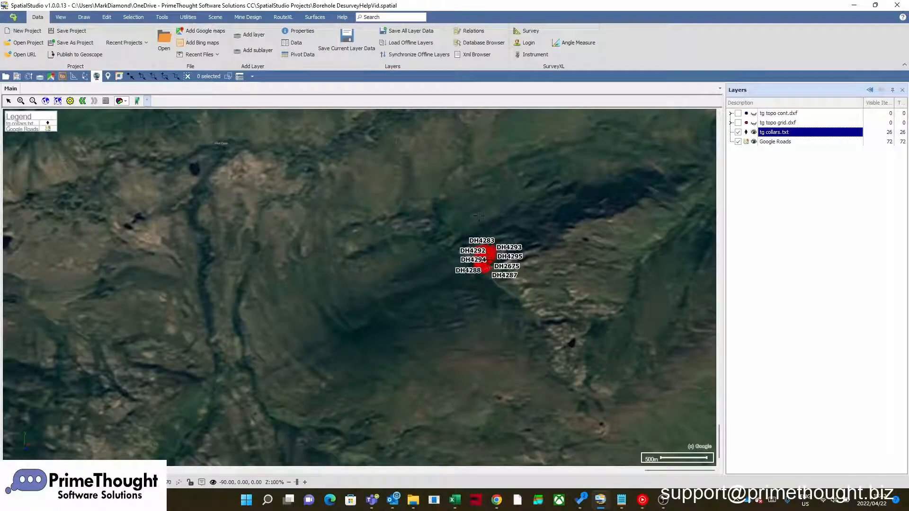
scroll(480, 216, "up", 2)
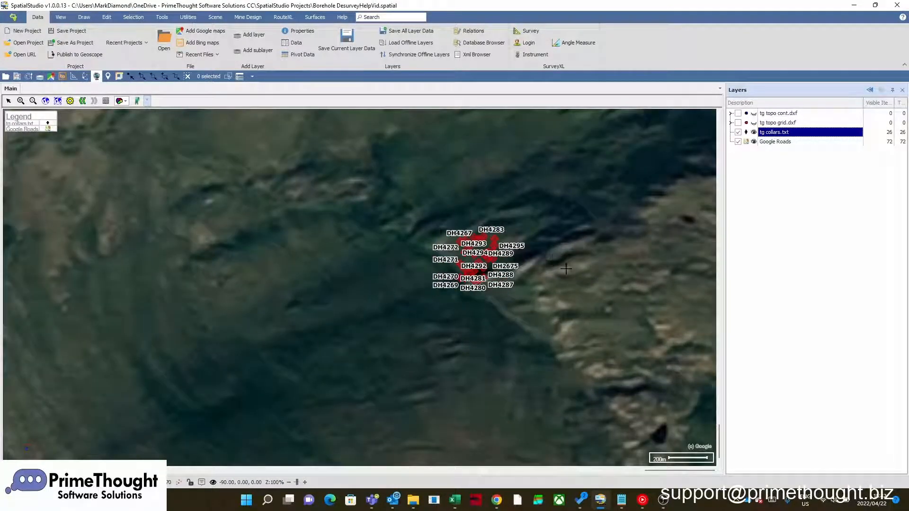
scroll(513, 199, "down", 1)
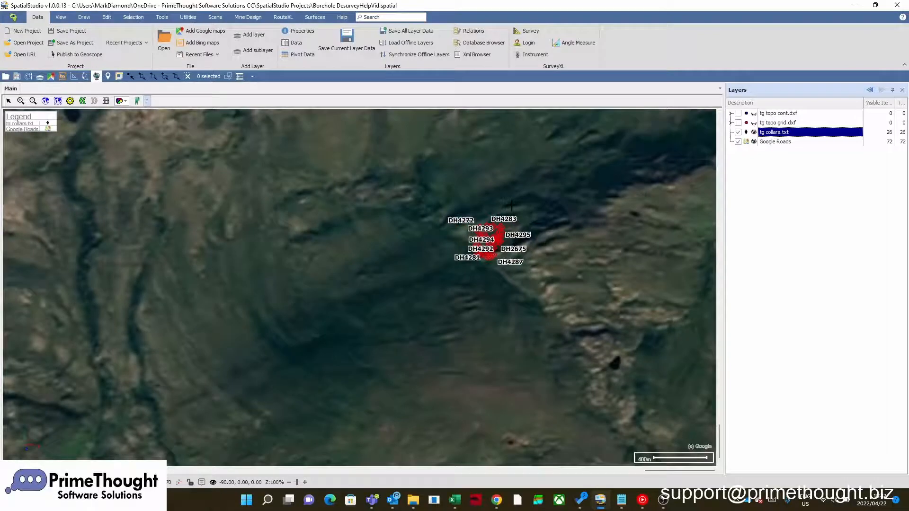
left_click(739, 141)
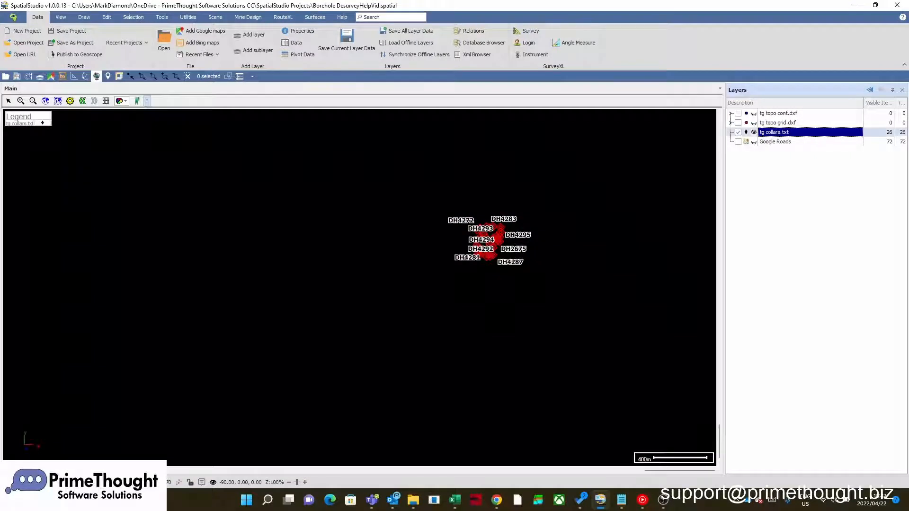
left_click(57, 101)
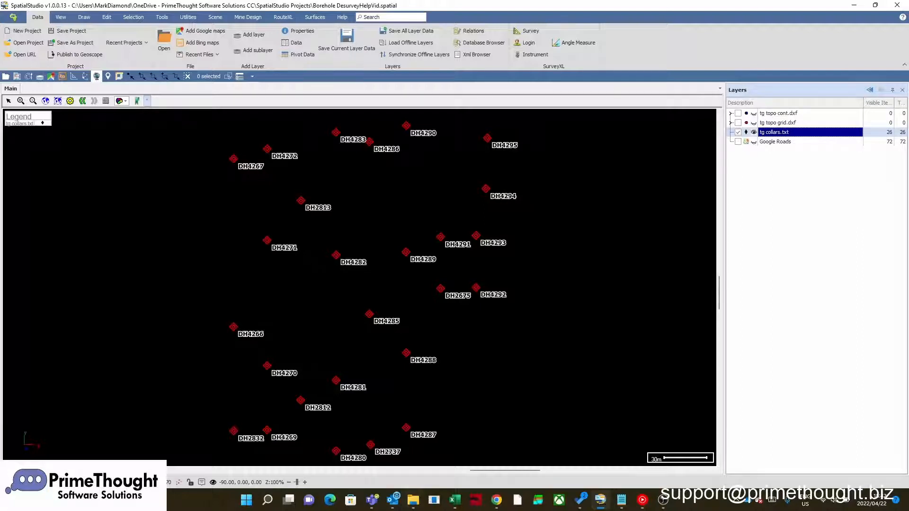
- Load tg_surveys.txt from the Demo folder into the project as a layer using the scene projection
left_click(414, 500)
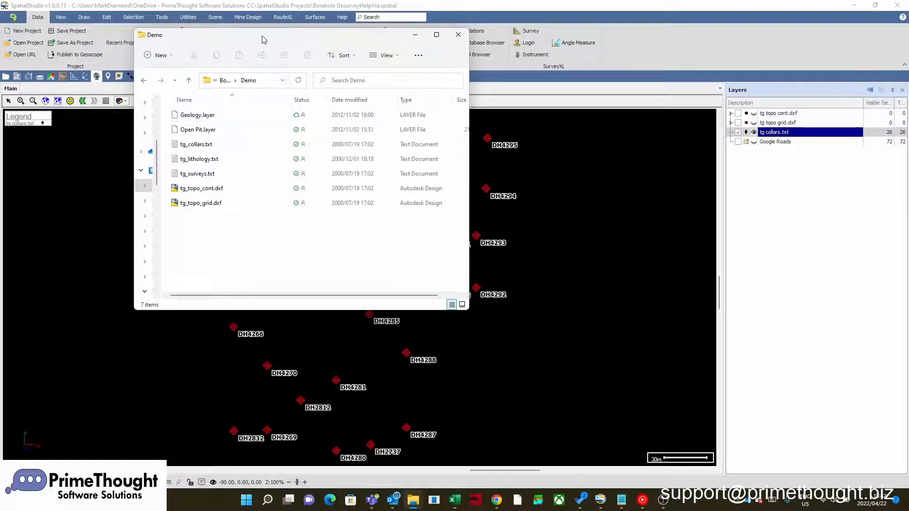
left_click_drag(248, 35, 219, 21)
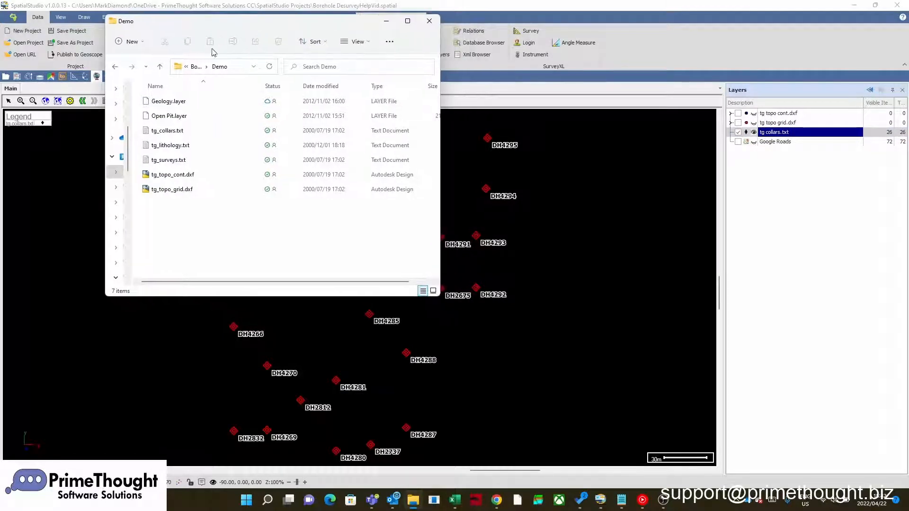
left_click(182, 131)
left_click(177, 145)
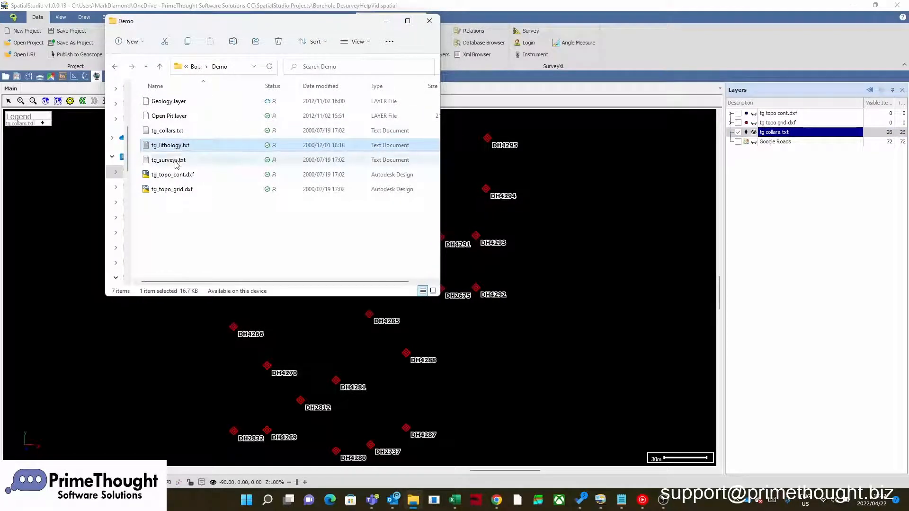
left_click(176, 160)
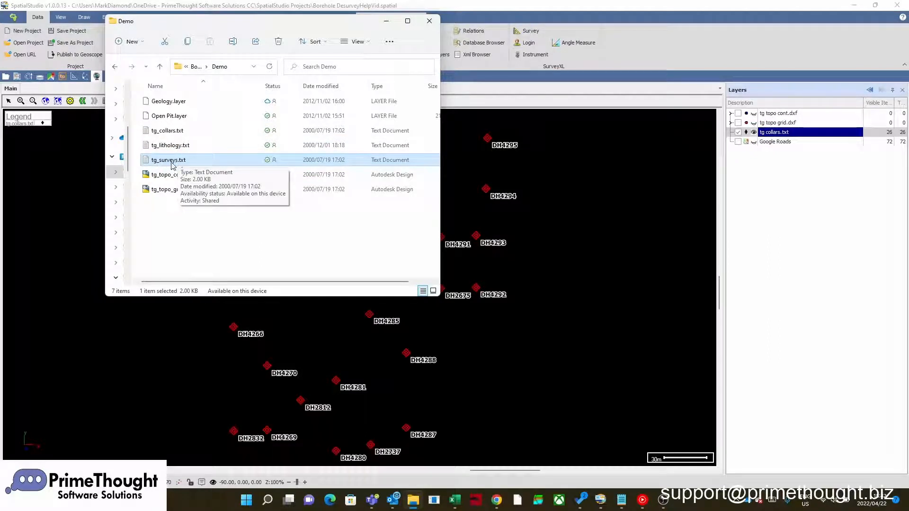
left_click_drag(173, 163, 572, 219)
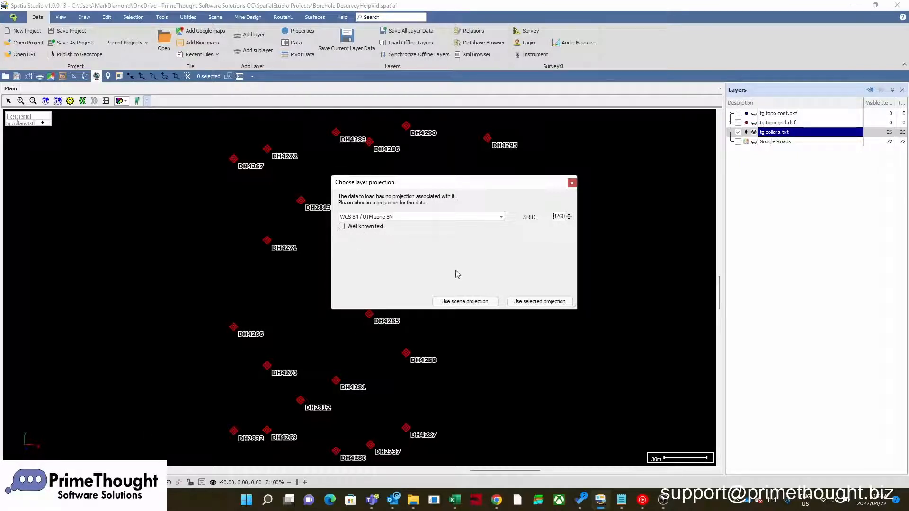
left_click(464, 302)
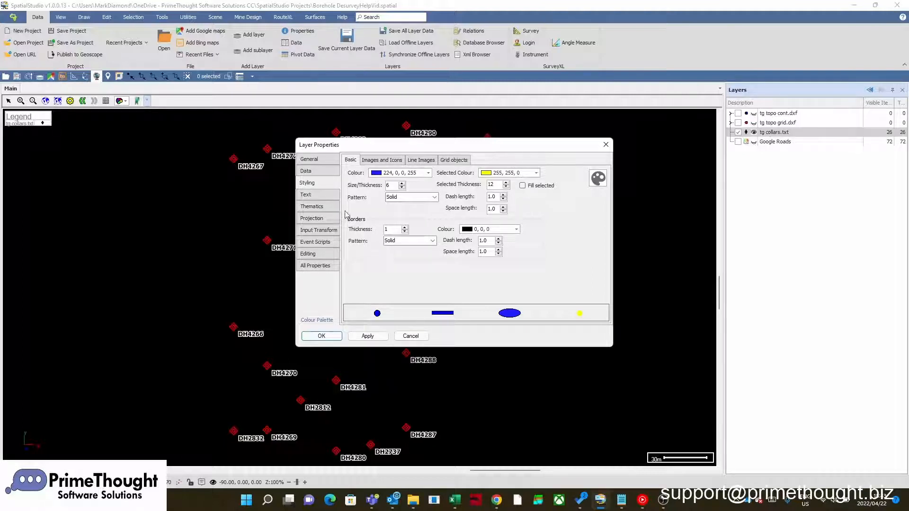
- Set the survey layer's geometry creation to Borehole De-survey and enlarge the dialog to show all its settings
left_click(312, 171)
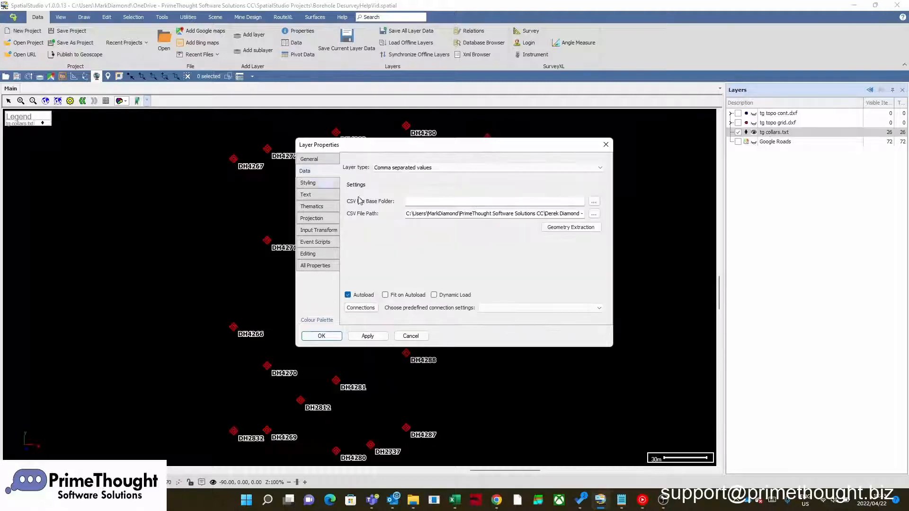
left_click(569, 230)
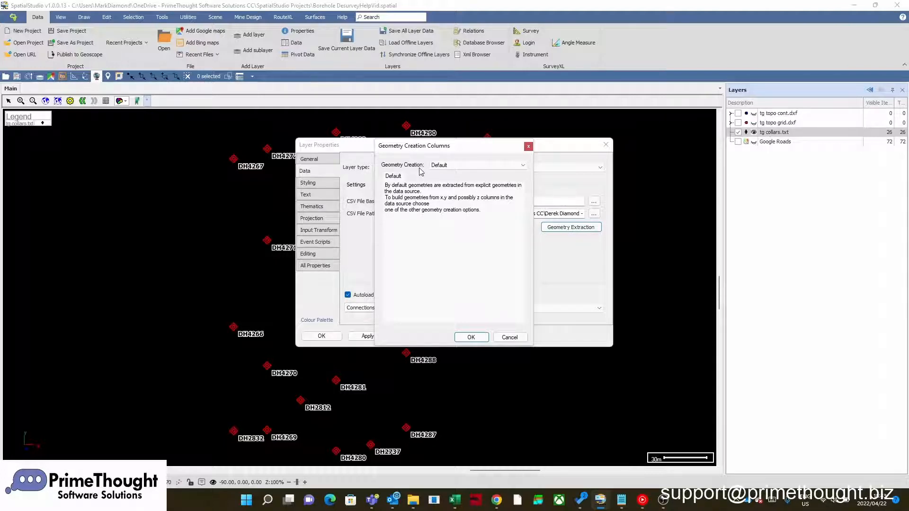
left_click(445, 166)
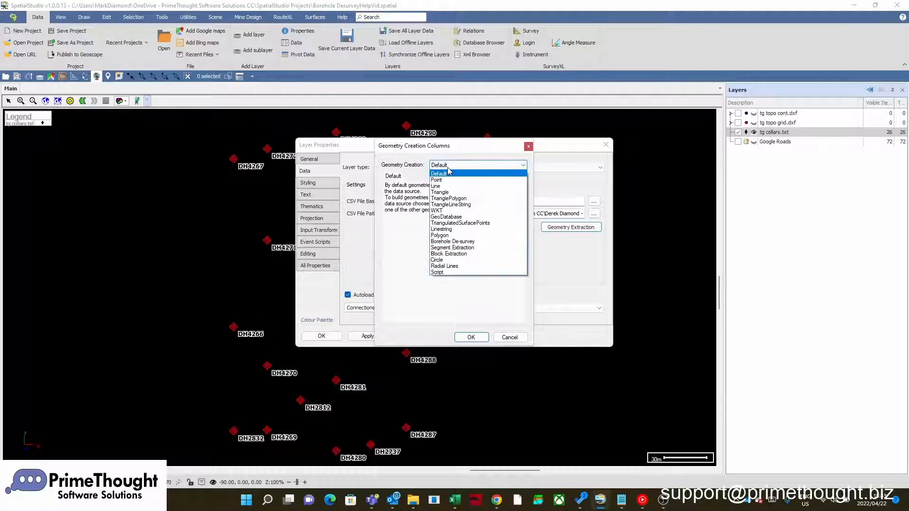
left_click(473, 243)
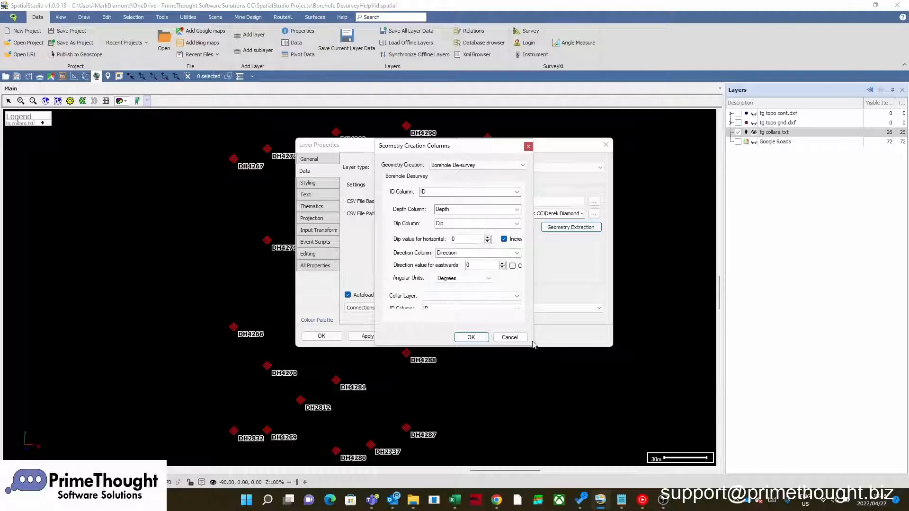
left_click_drag(531, 346, 577, 392)
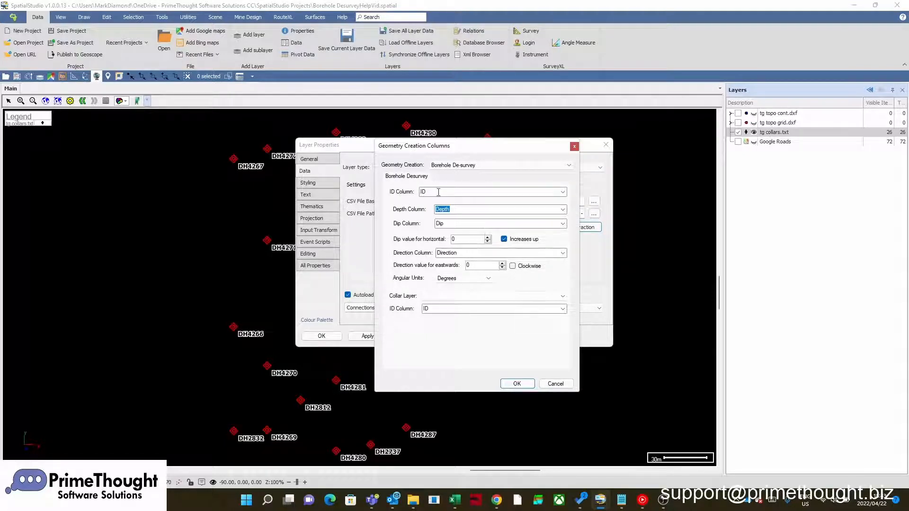
- Map the desurvey ID column to Hole Name, depth to Depth, dip to Inclination and direction to Azimuth, keeping angular units in Degrees
left_click(563, 191)
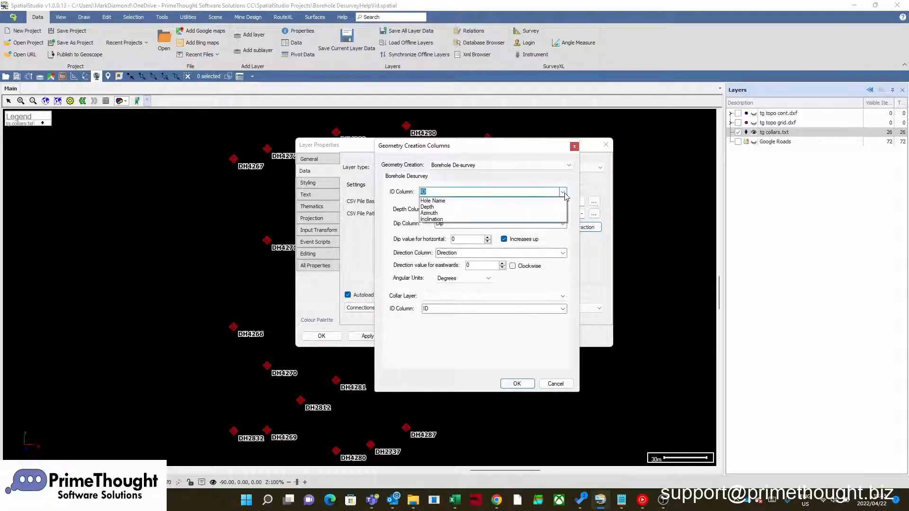
left_click(463, 205)
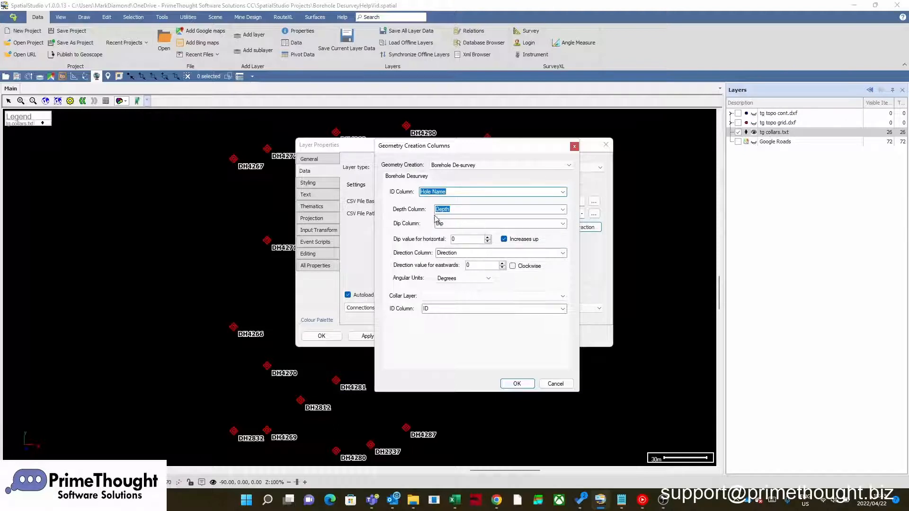
left_click(562, 209)
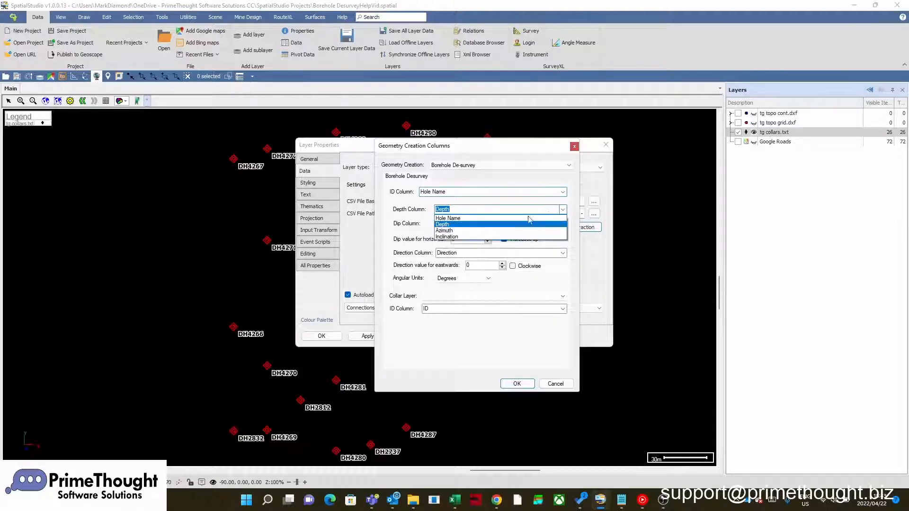
left_click(452, 225)
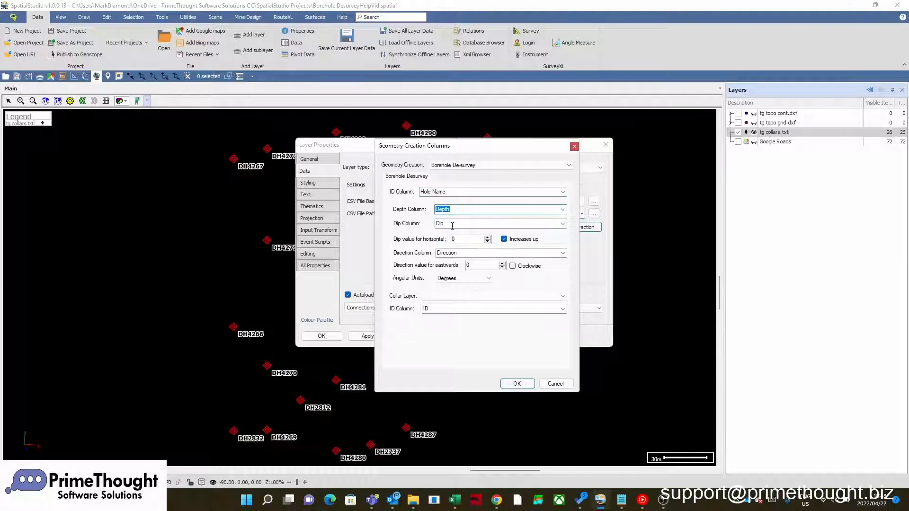
left_click(563, 224)
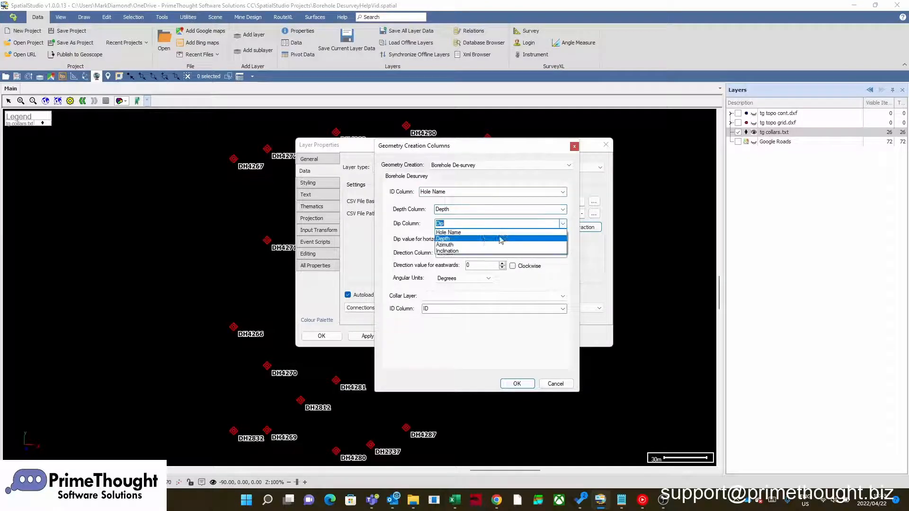
left_click(452, 252)
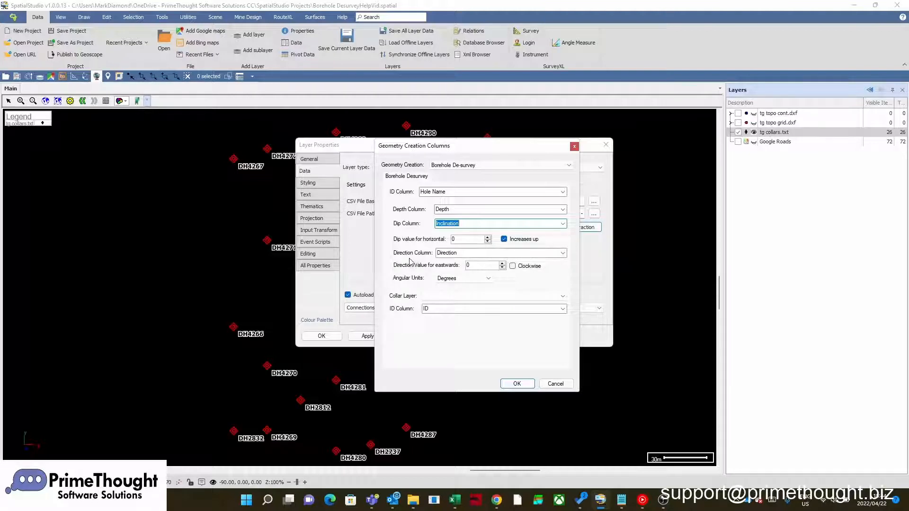
left_click(562, 253)
left_click(449, 275)
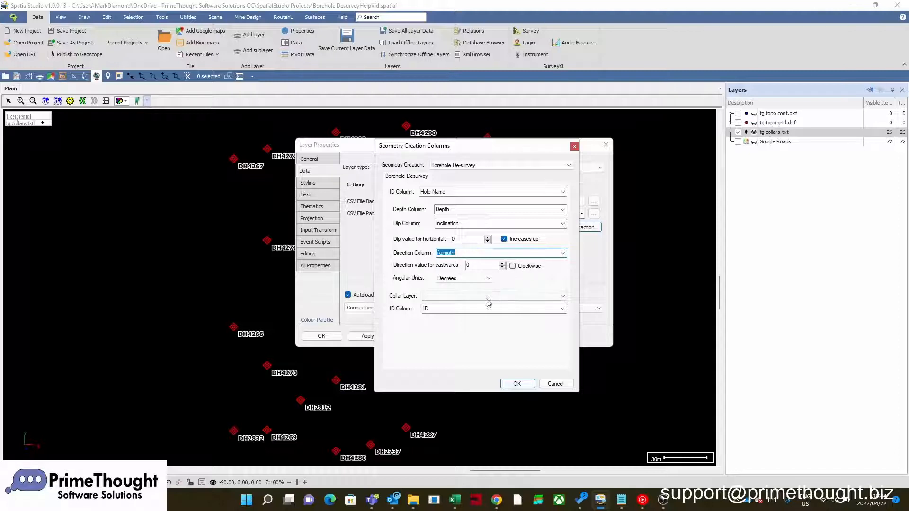
left_click(440, 280)
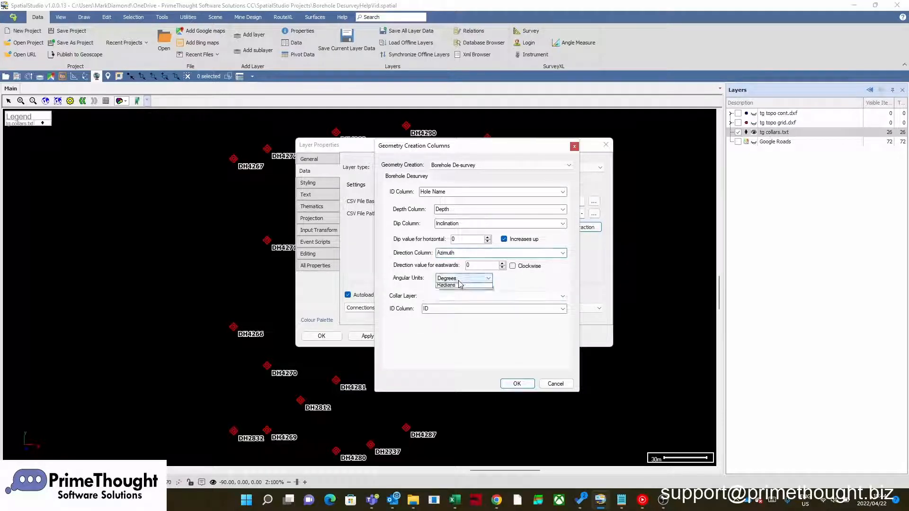
left_click(456, 288)
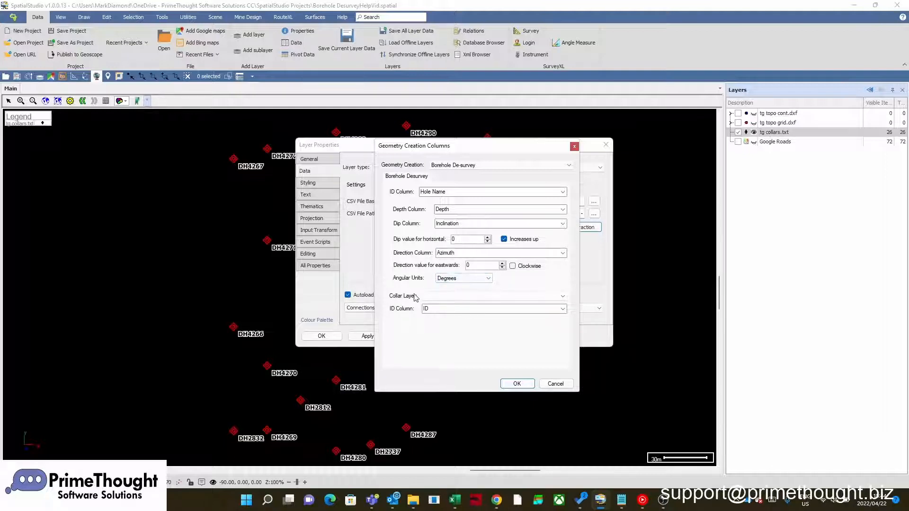
- Link the desurvey to the collar layer tg collars.txt by its Hole Name column and accept the geometry and layer properties
left_click(534, 298)
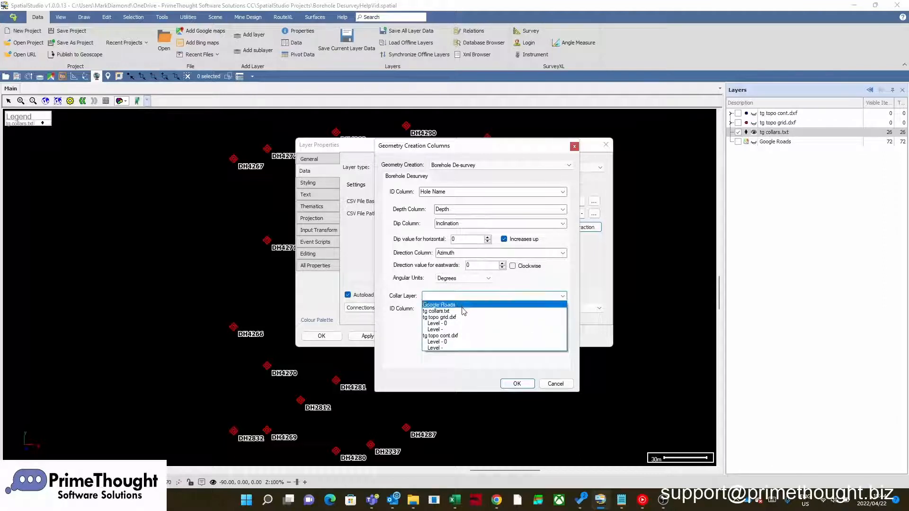
left_click(433, 312)
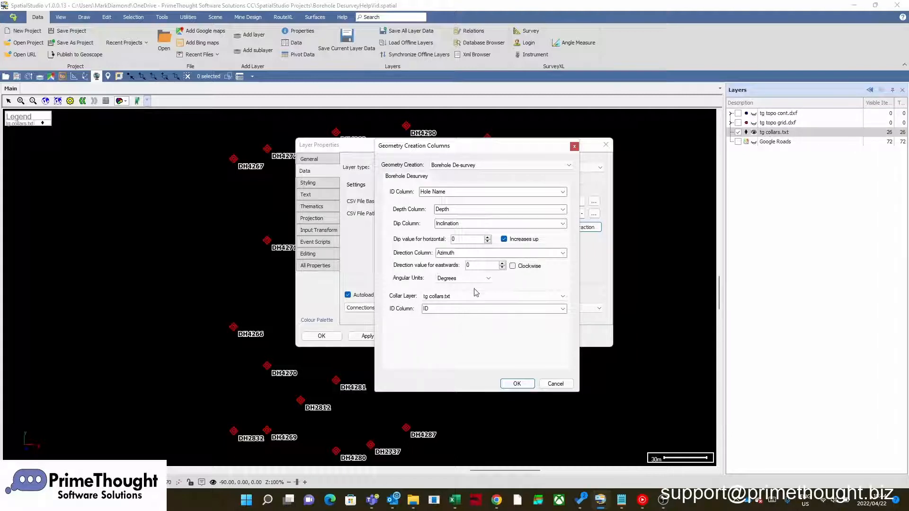
left_click(562, 309)
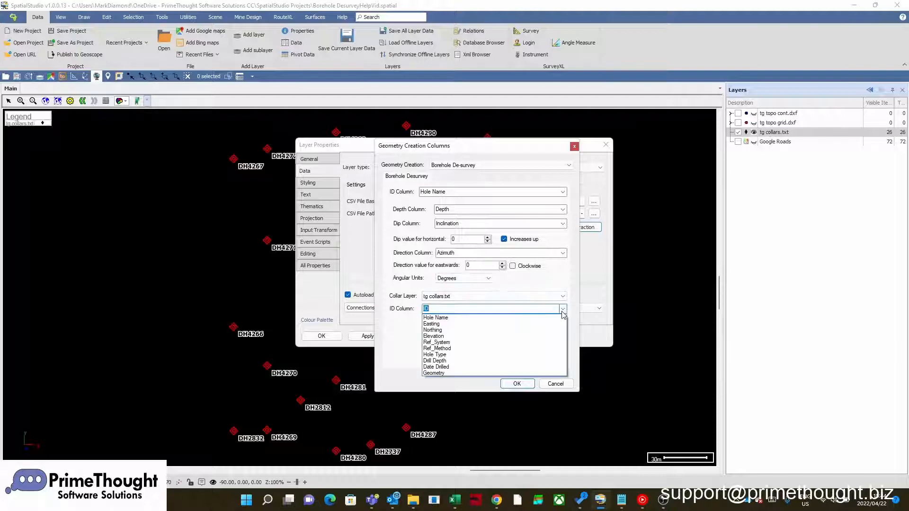
left_click(448, 317)
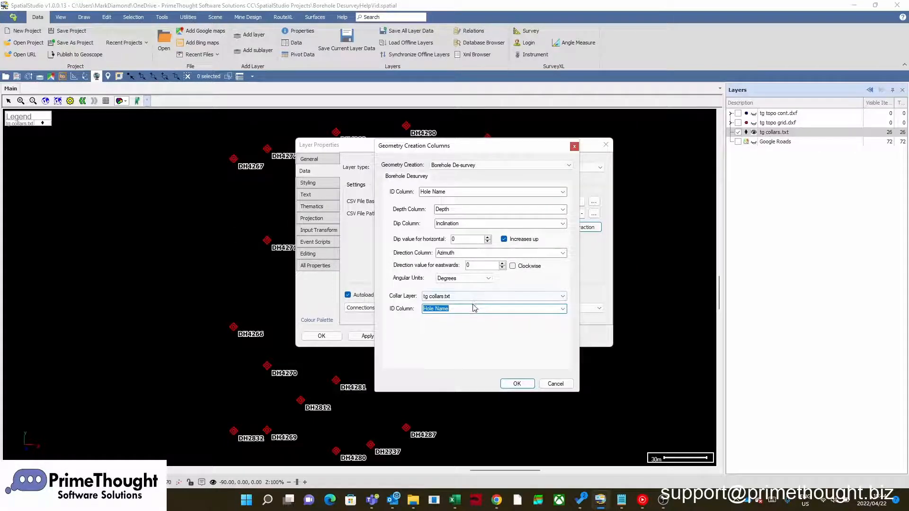
left_click(518, 384)
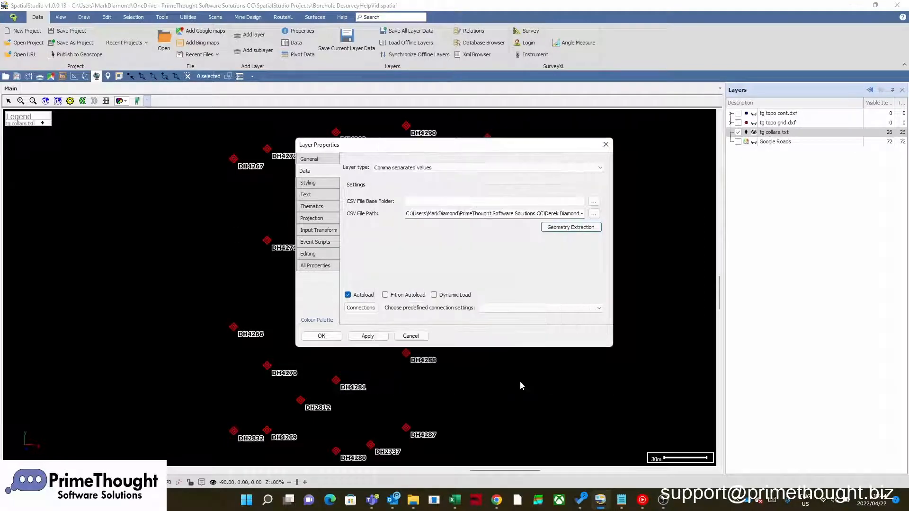
left_click(323, 336)
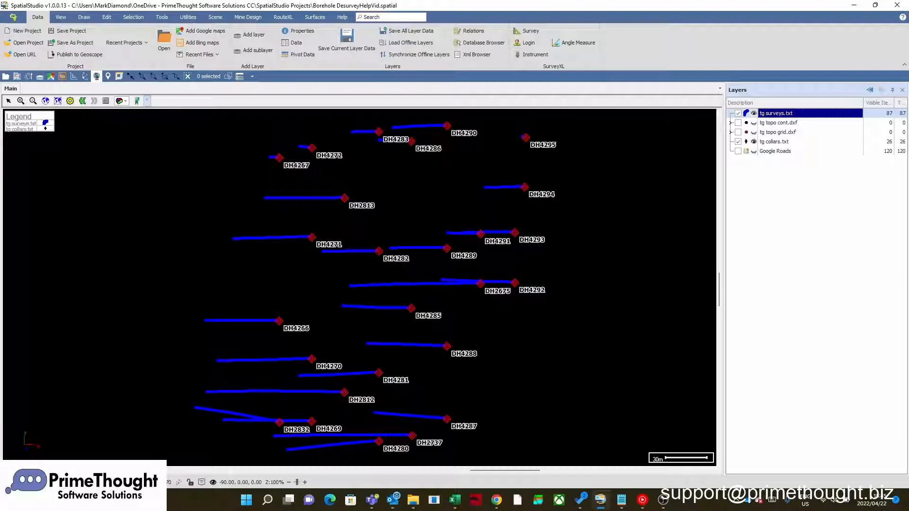
- Set snapping to Object and orbit around the collars to inspect the desurveyed borehole traces in 3D
left_click(178, 482)
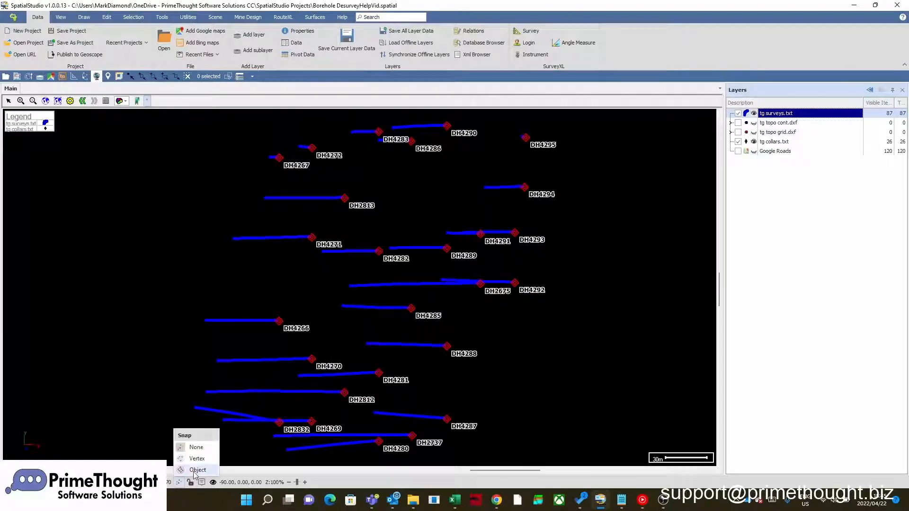
left_click(194, 471)
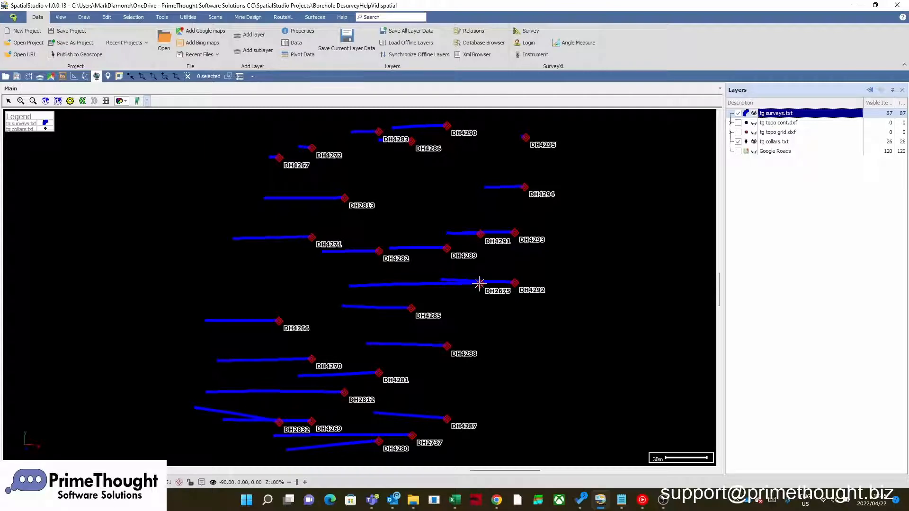
middle_click_drag(480, 283, 486, 376)
scroll(462, 306, "up", 2)
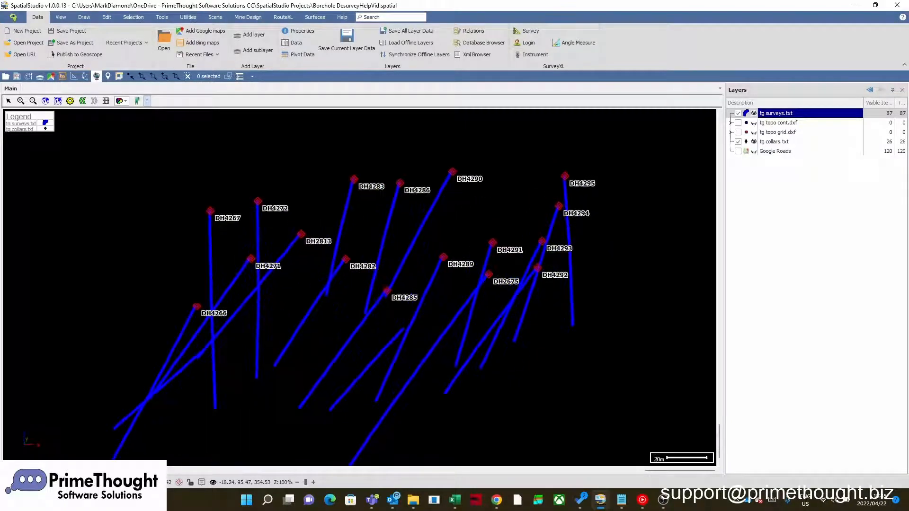
middle_click_drag(443, 258, 523, 262)
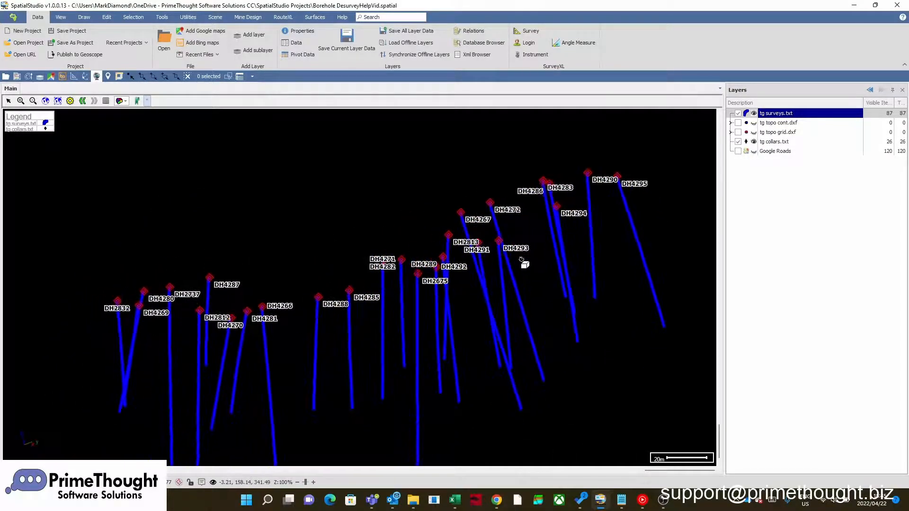
- Show the tg topo cont.dxf and tg topo grid.dxf layers with the boreholes in a side-on view looking east
key("Home")
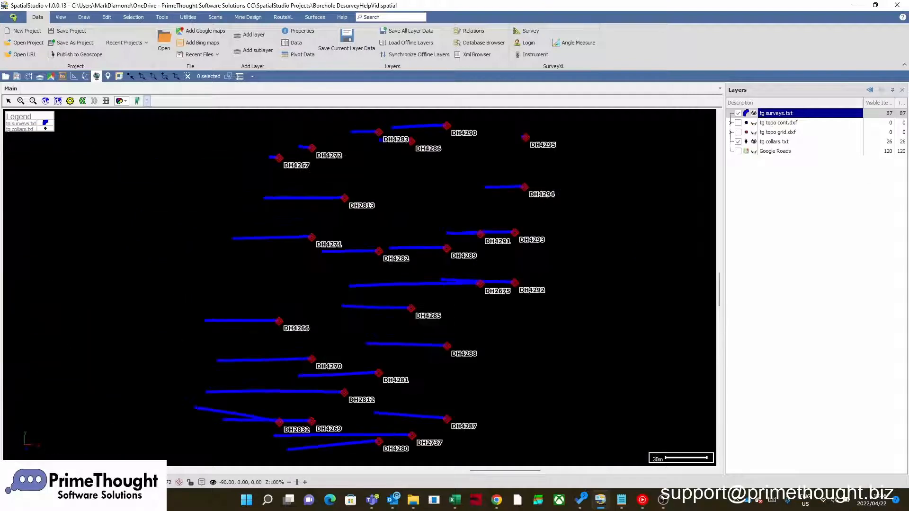
key("e")
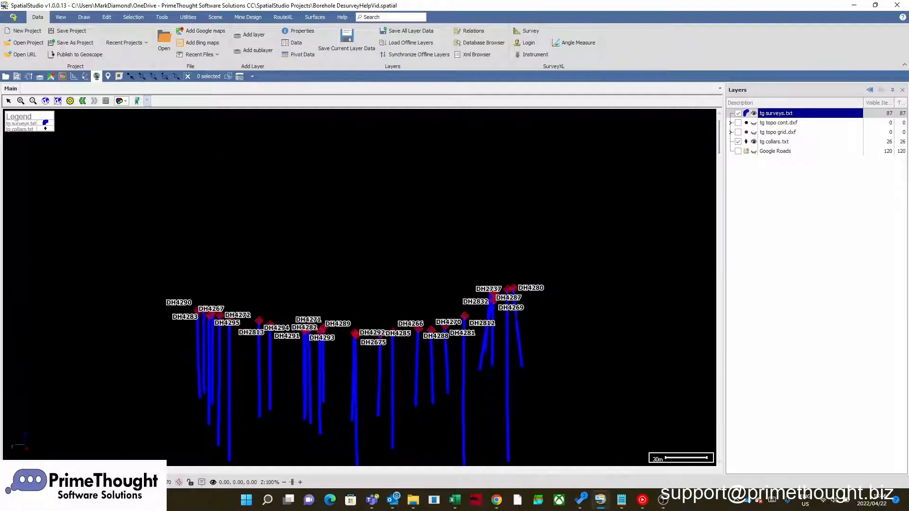
left_click(11, 102)
middle_click_drag(341, 164, 355, 121)
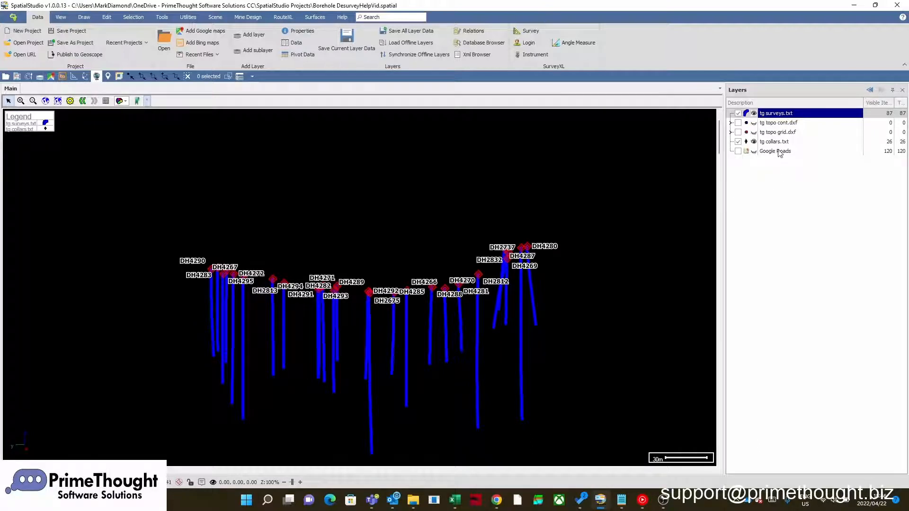
left_click(739, 123)
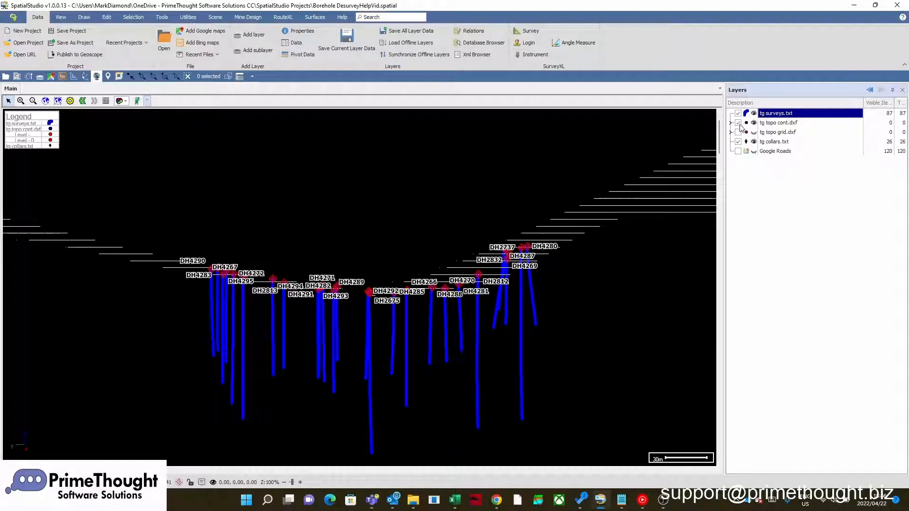
left_click(739, 132)
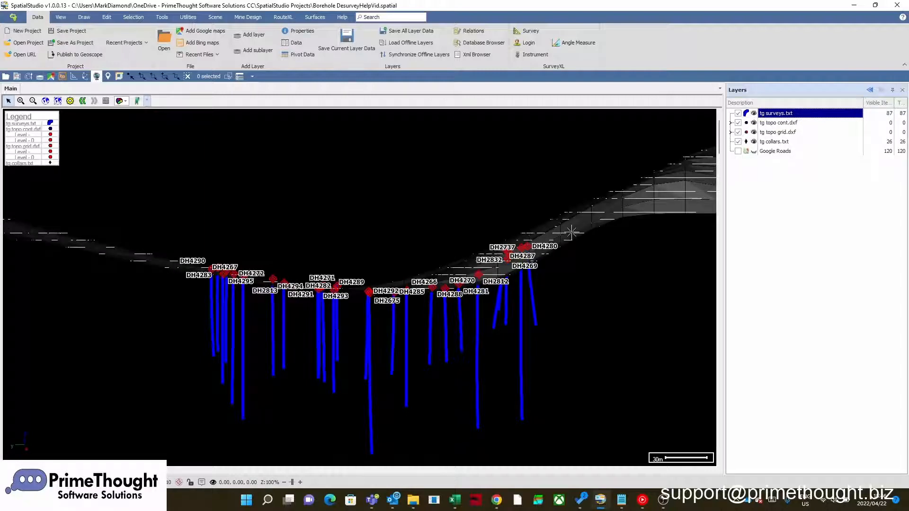
- Load tg_lithology.txt from the Demo folder into the scene, using the scene projection
mouse_move(571, 232)
middle_mouse_down()
mouse_move(574, 272)
mouse_move(540, 249)
mouse_move(586, 256)
mouse_move(576, 266)
mouse_move(572, 245)
middle_mouse_up()
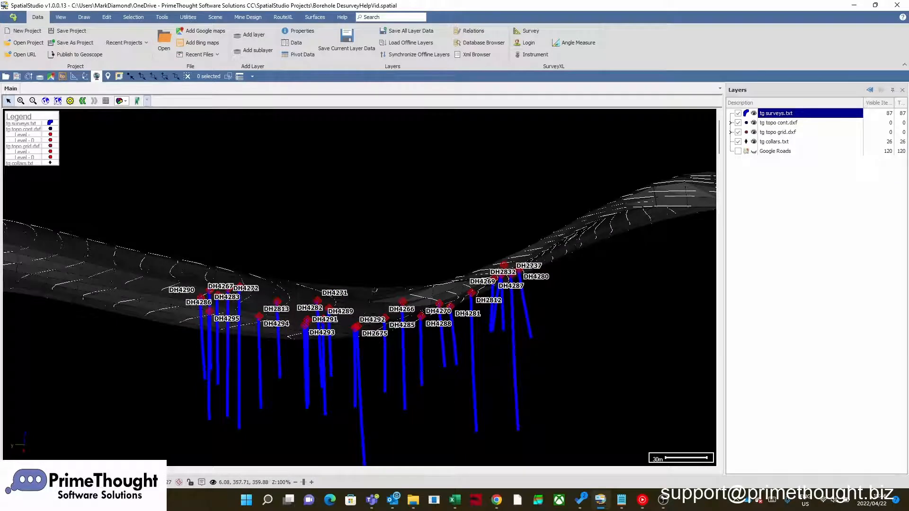
left_click(9, 103)
left_click_drag(263, 174, 271, 116)
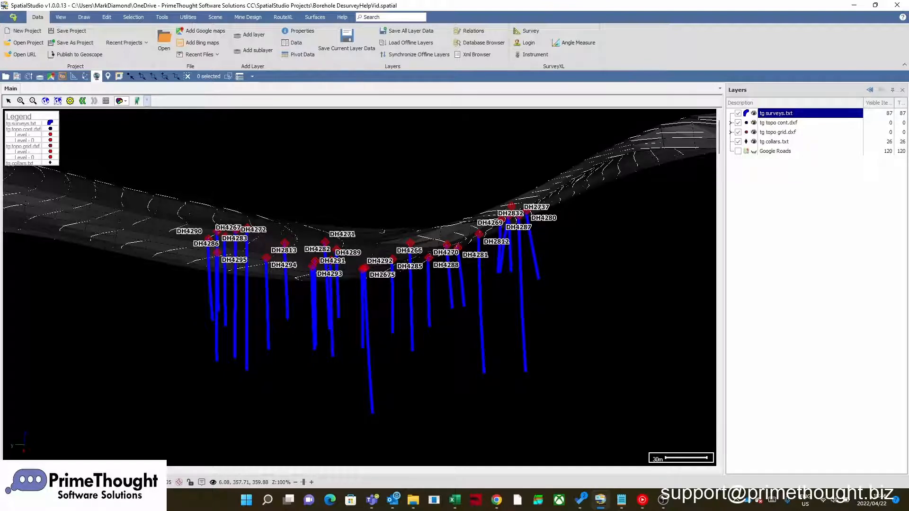
left_click(414, 501)
left_click(179, 146)
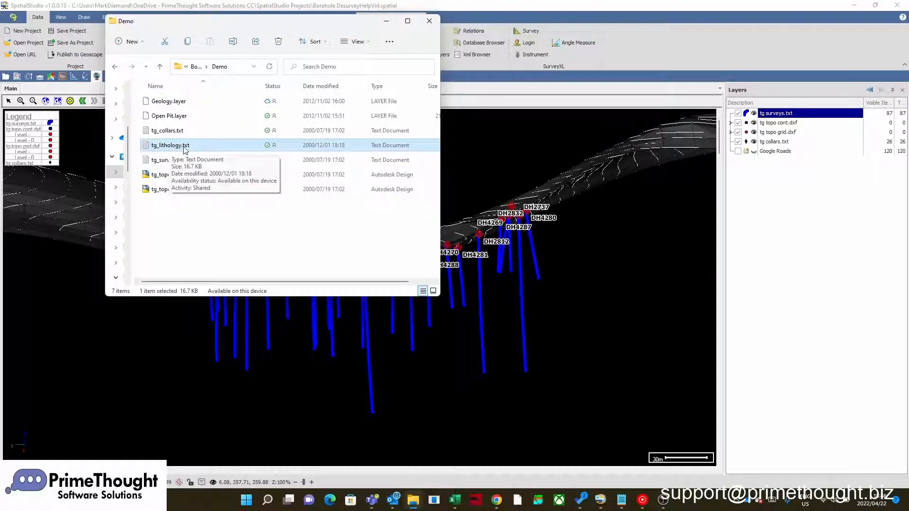
left_click_drag(173, 149, 553, 257)
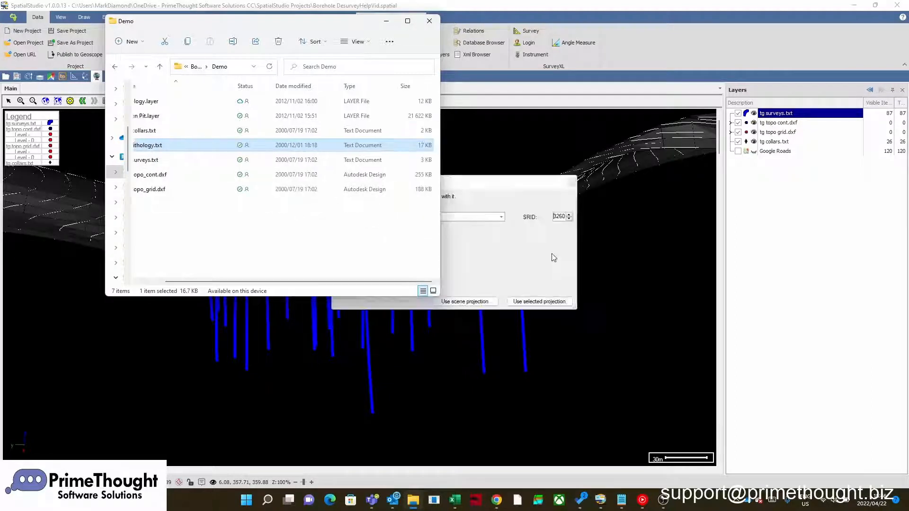
left_click(508, 195)
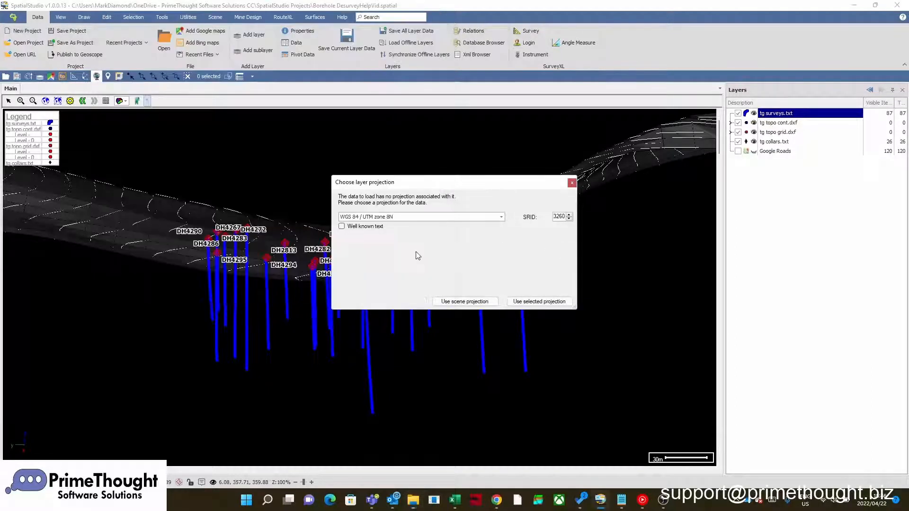
left_click(465, 297)
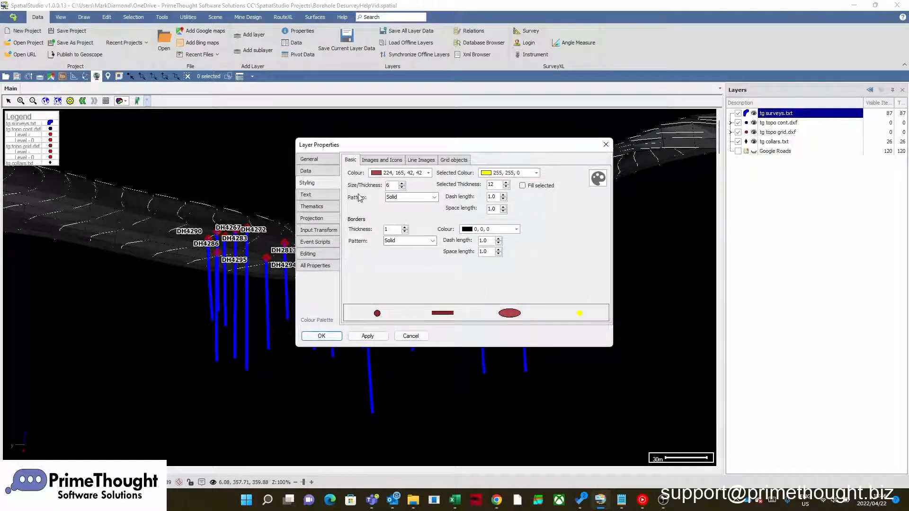
- Set the geometry extraction of the new lithology layer to Segment Extraction
left_click(324, 173)
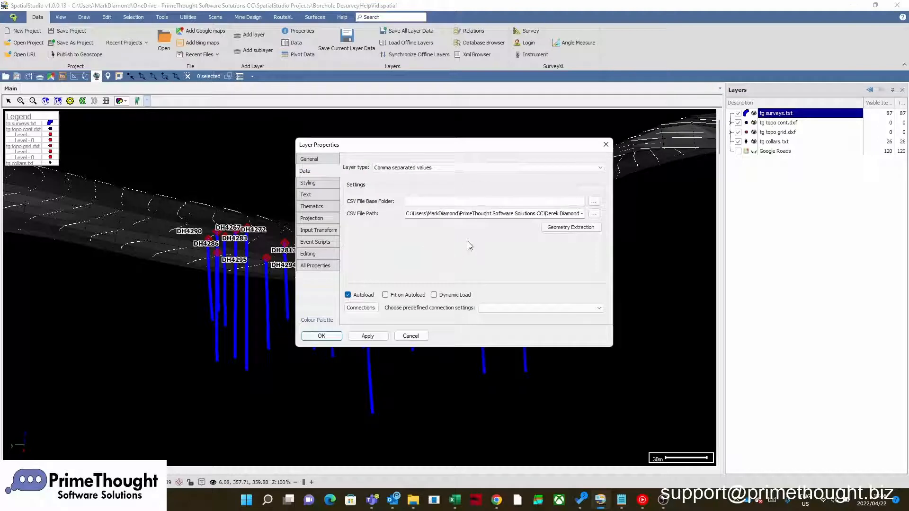
left_click(572, 230)
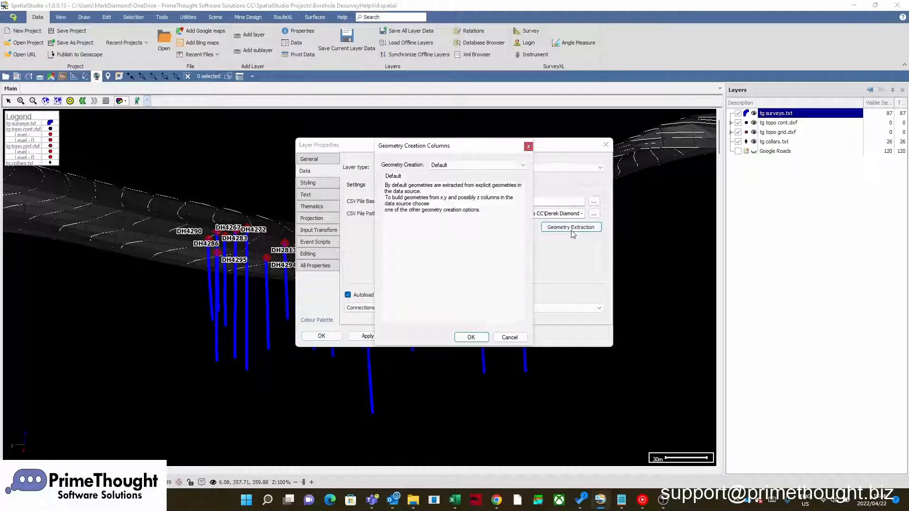
left_click(439, 165)
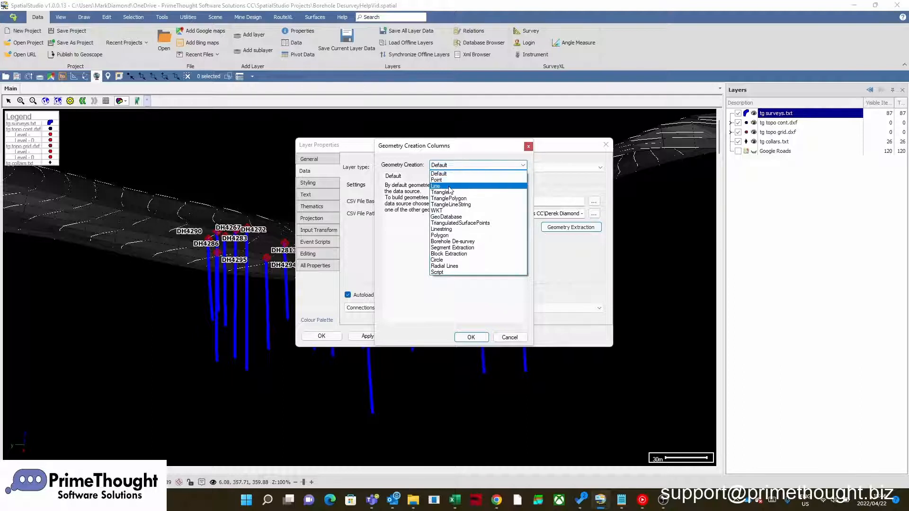
left_click(462, 247)
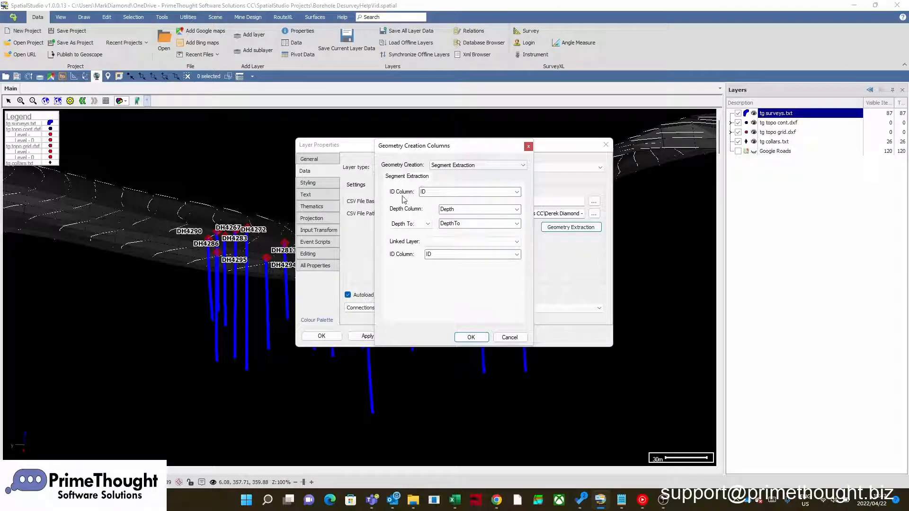
- Map the segment extraction's ID column to Hole Name, depth column to From and Depth To to To
left_click(516, 192)
left_click(457, 204)
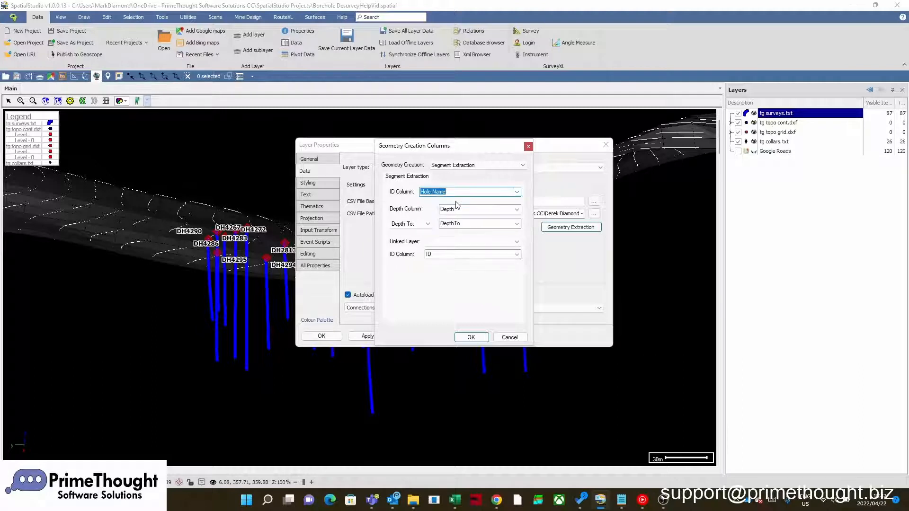
left_click(516, 210)
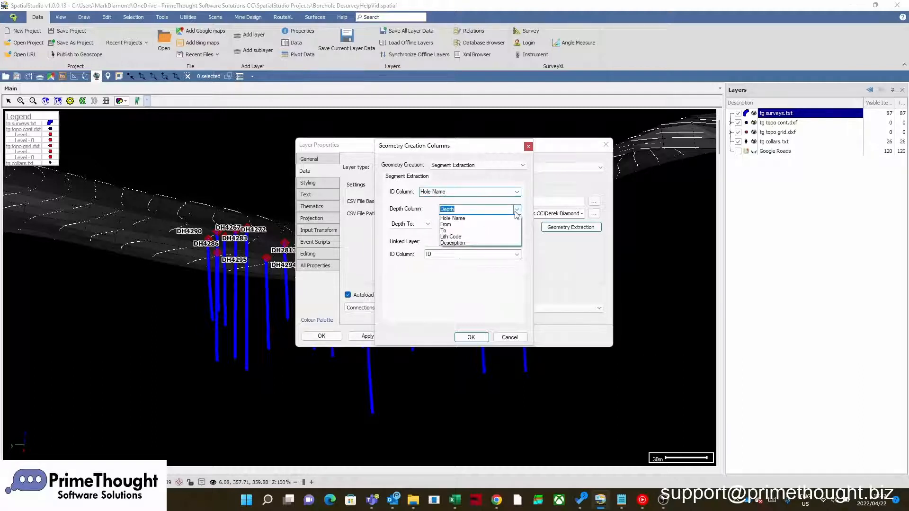
left_click(447, 224)
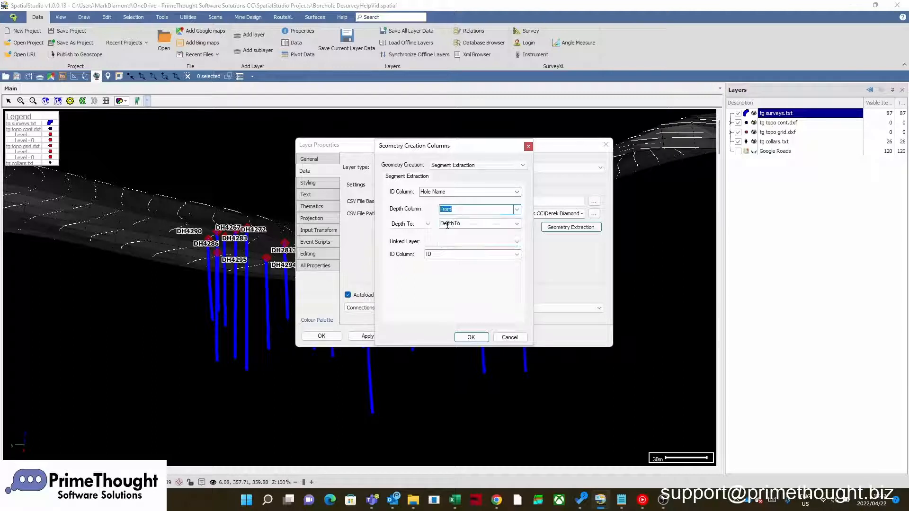
left_click(517, 224)
left_click(448, 248)
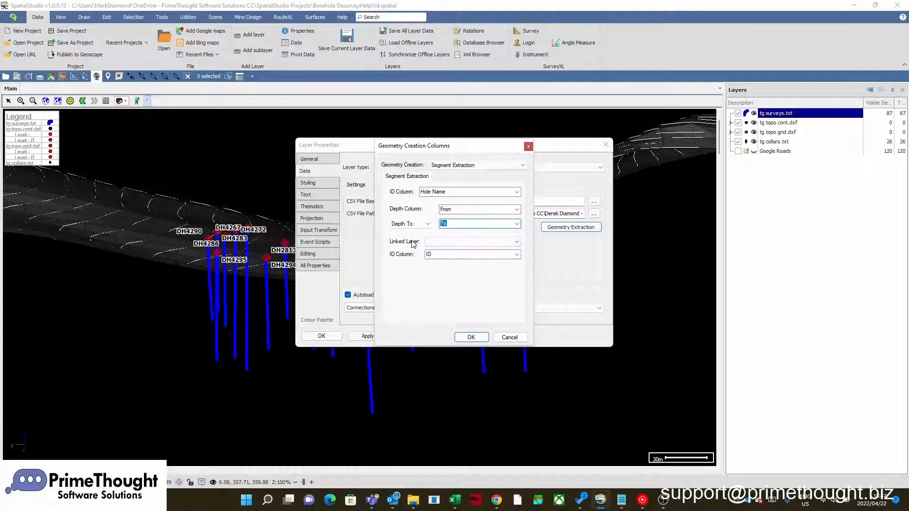
- Link the segments to the tg surveys.txt layer by its Hole Name column and accept the geometry and layer properties
left_click(441, 242)
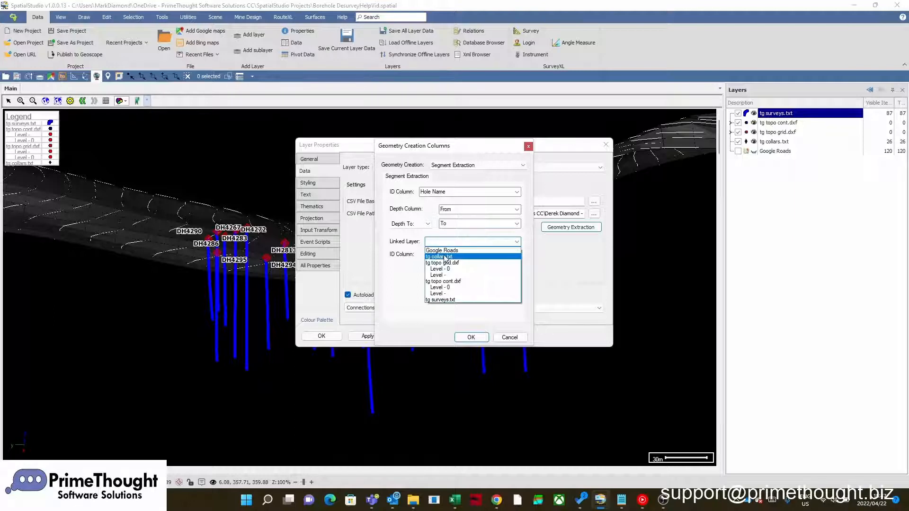
left_click(441, 300)
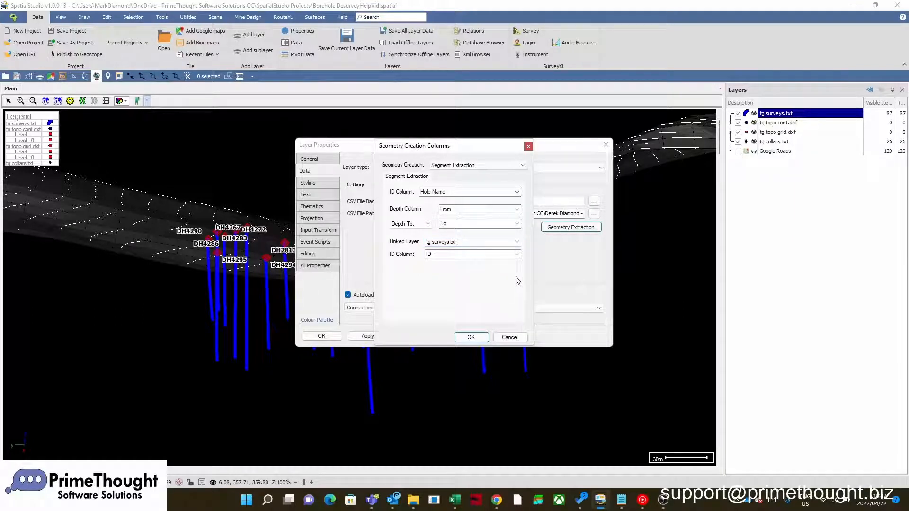
left_click(516, 255)
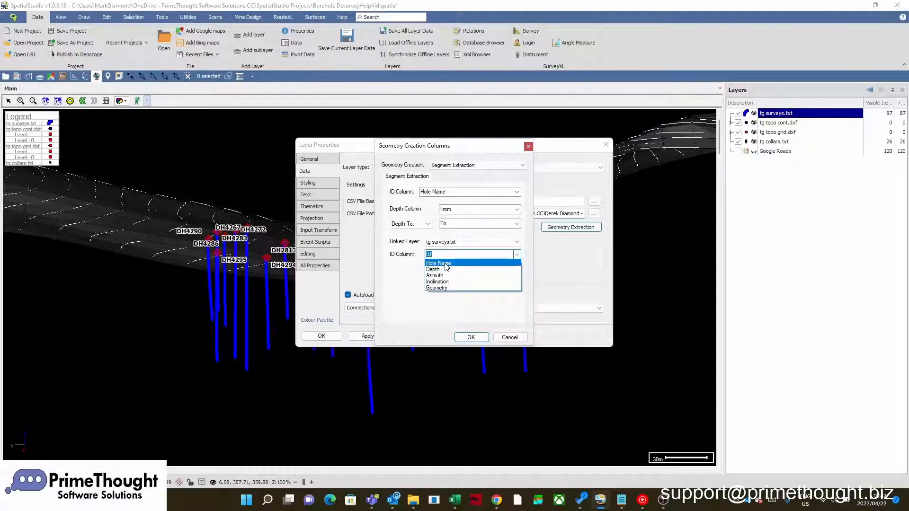
left_click(454, 264)
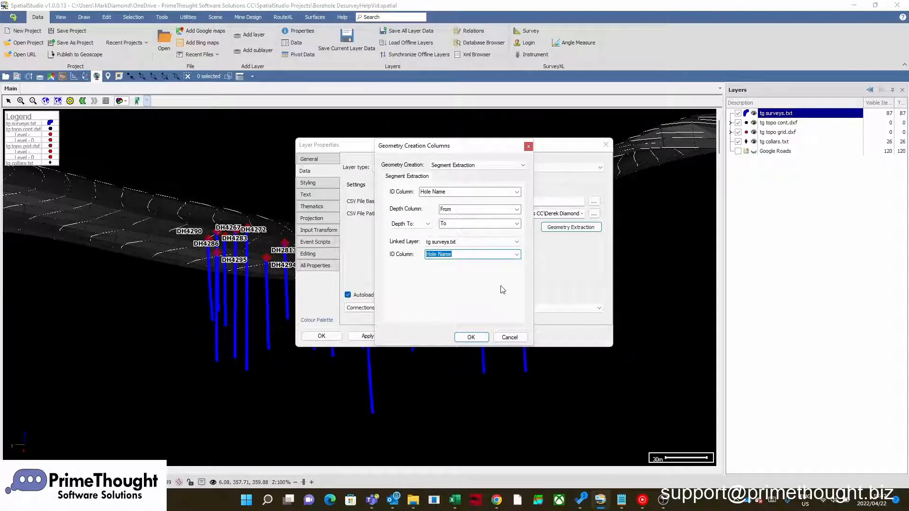
left_click(471, 338)
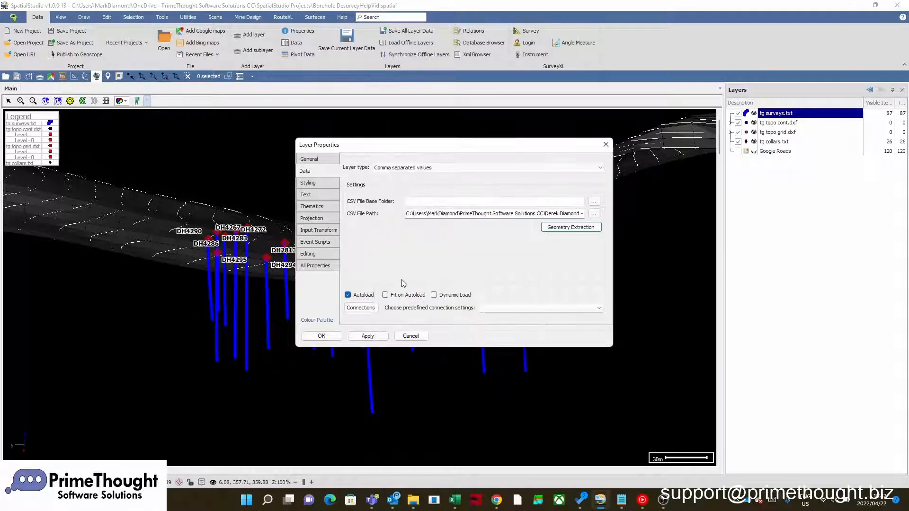
left_click(322, 336)
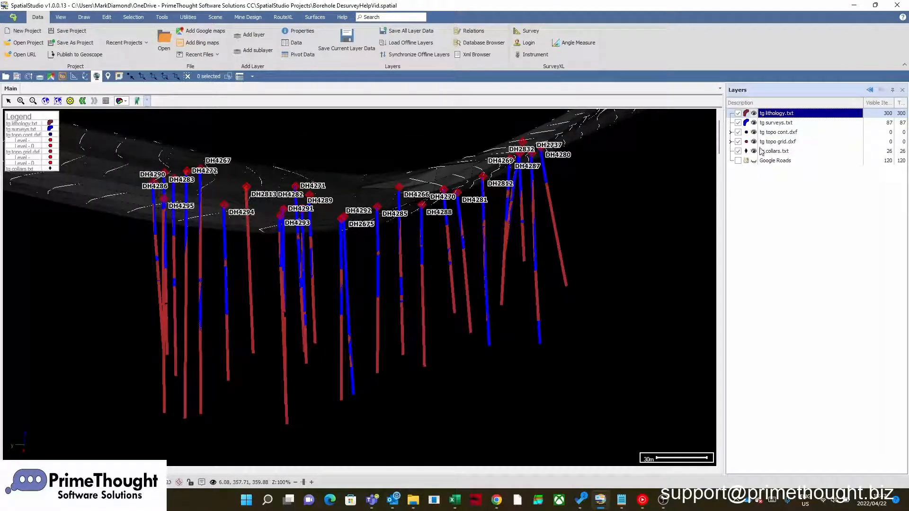
- Hide the tg surveys.txt layer and create a new theme named Lith for the tg lithology.txt layer
left_click(739, 123)
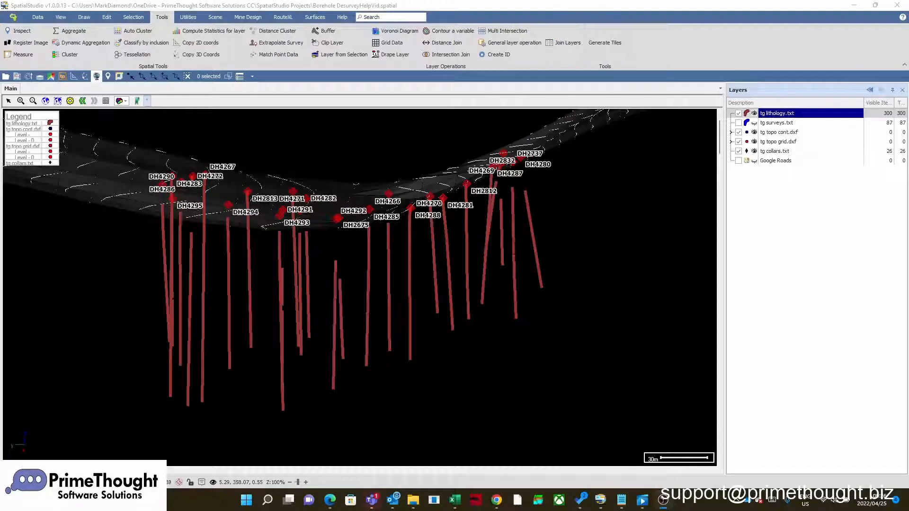
right_click(781, 117)
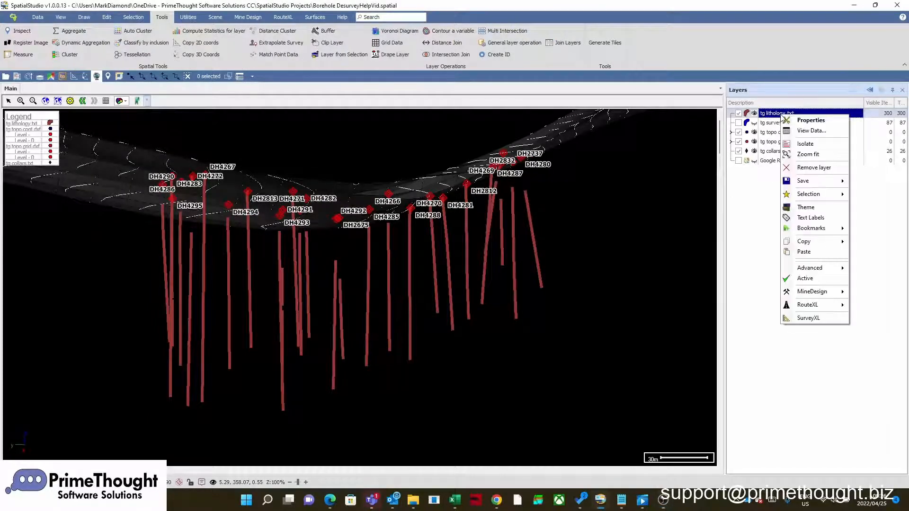
left_click(818, 122)
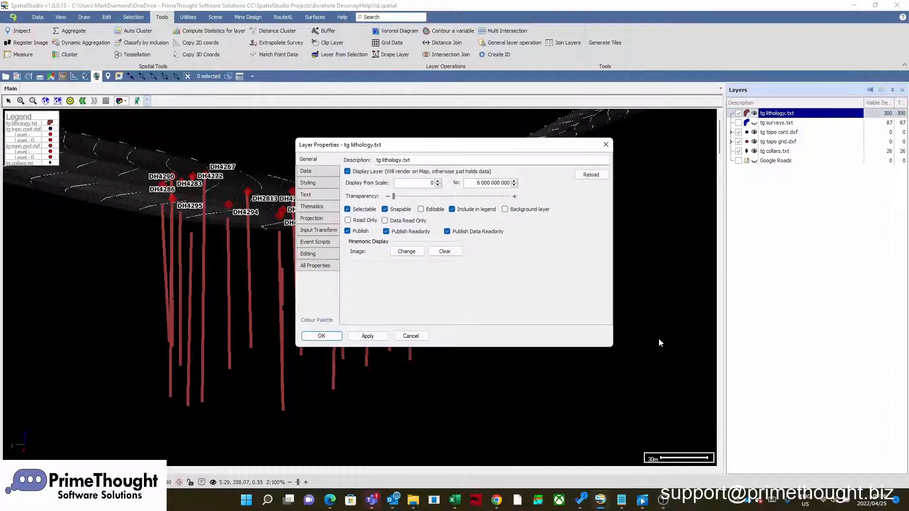
left_click(315, 207)
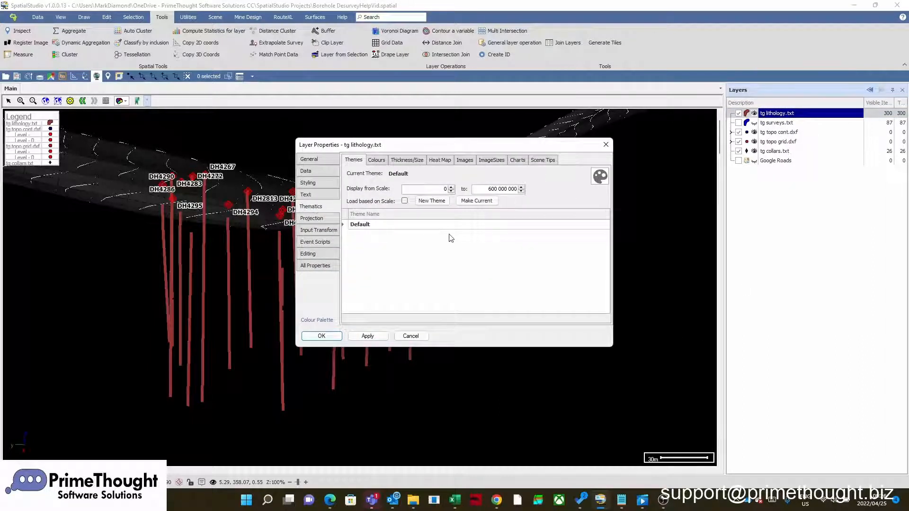
left_click(432, 201)
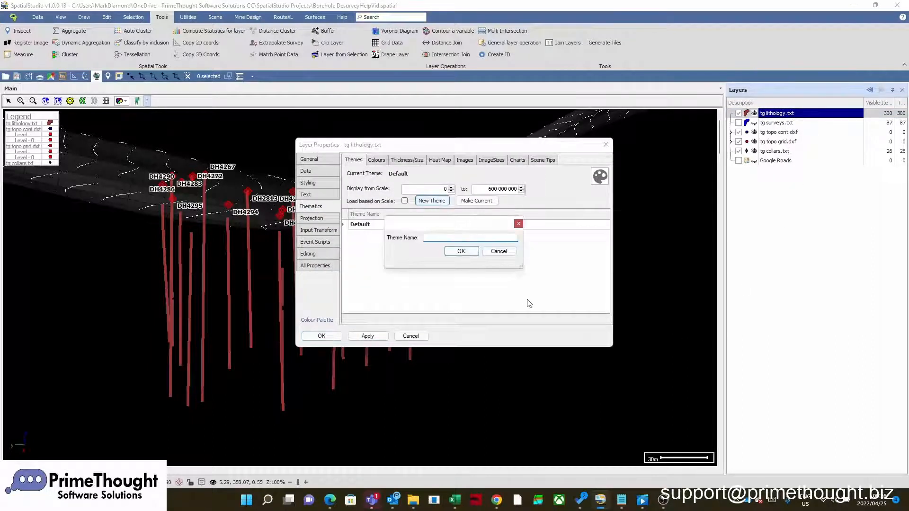
type("Lith")
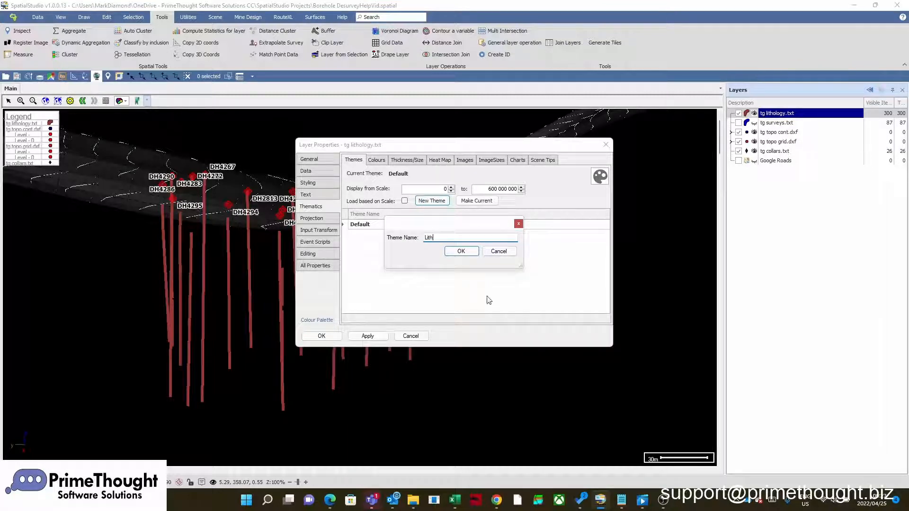
left_click(461, 251)
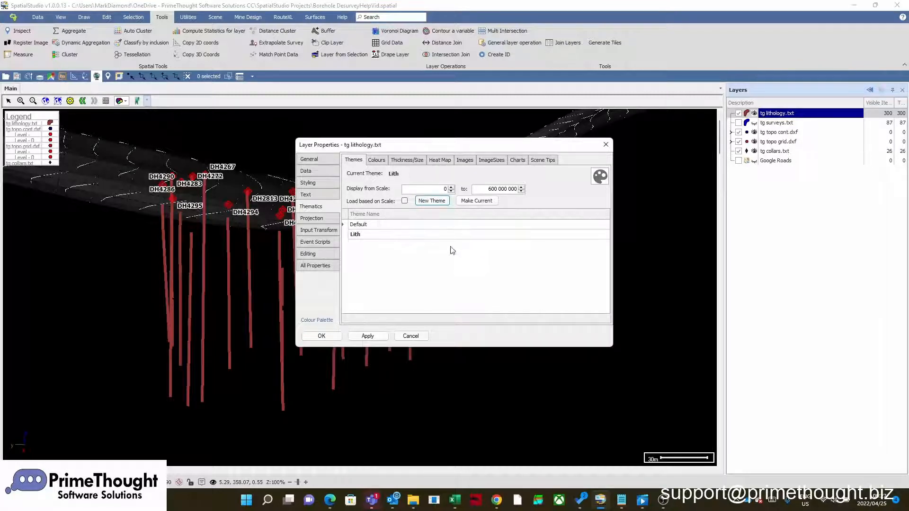
- Colour the Lith theme by the Lith Code column, generate unique colours for its text values and review the list
left_click(377, 161)
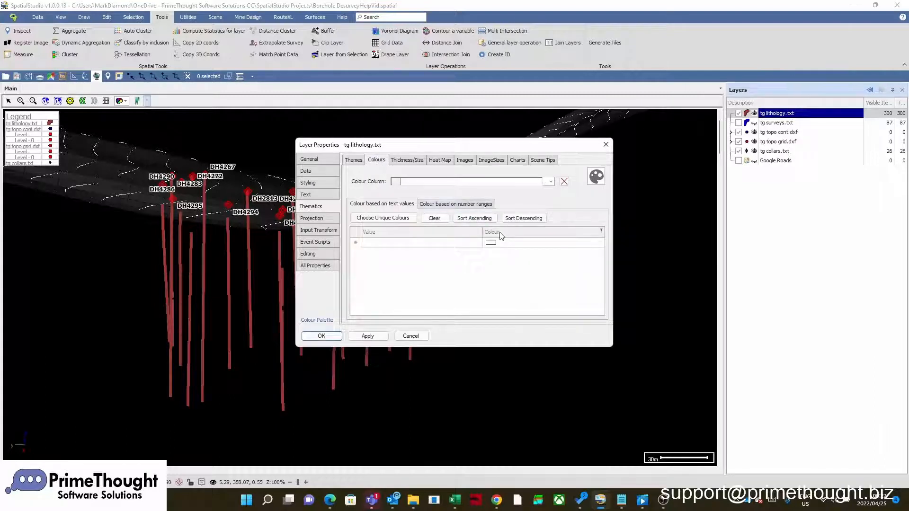
left_click(551, 182)
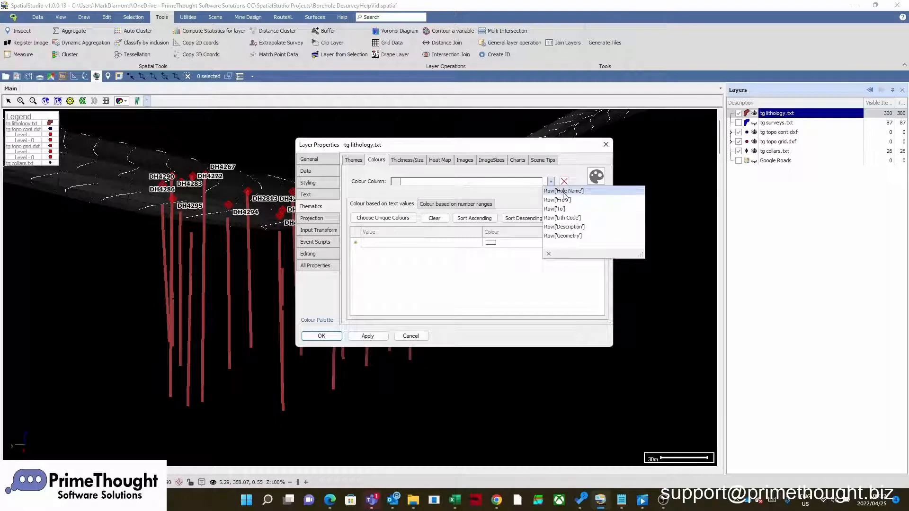
left_click(575, 218)
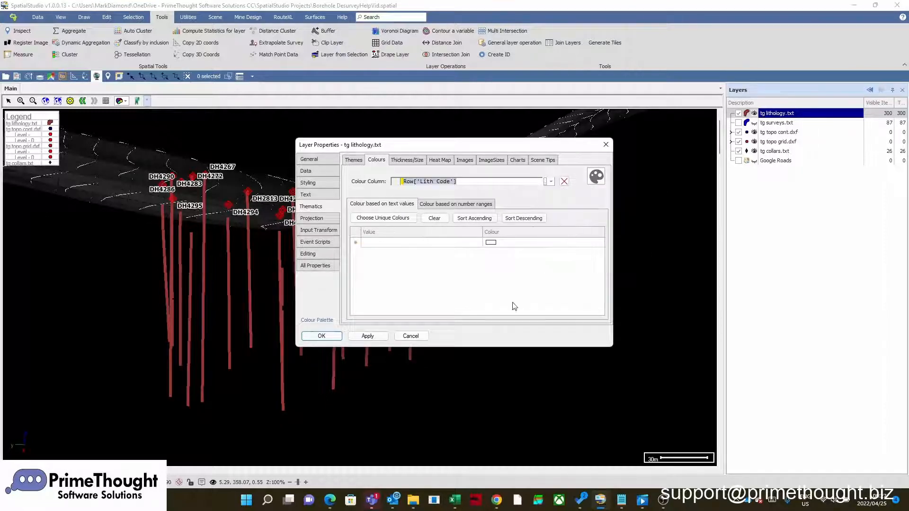
left_click(383, 218)
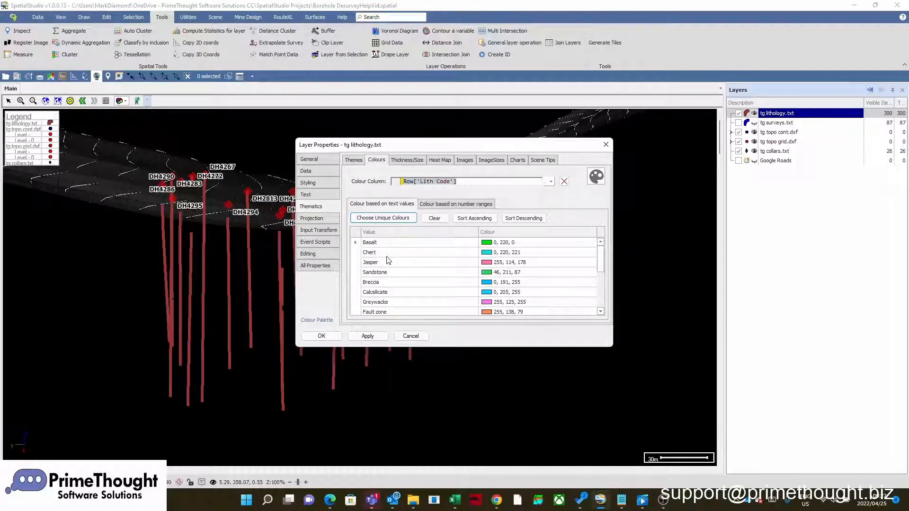
scroll(390, 268, "down", 2)
scroll(390, 268, "up", 2)
left_click(486, 245)
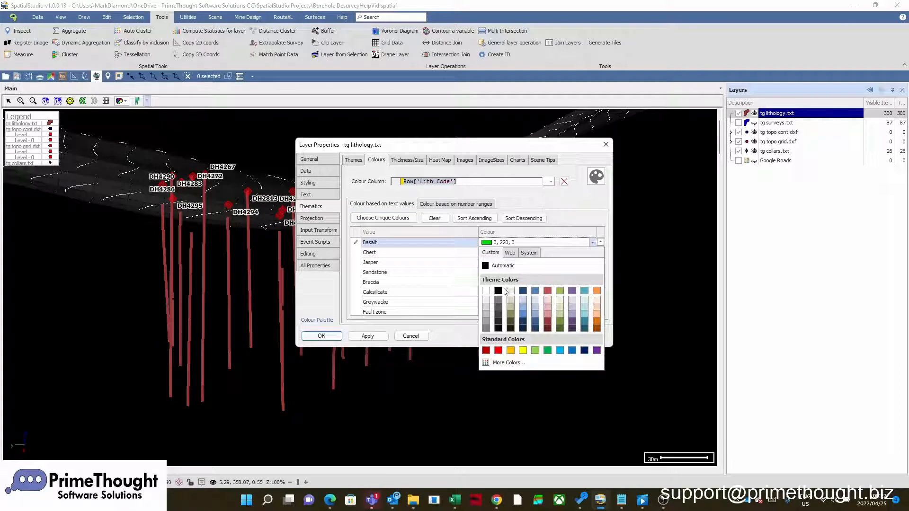
left_click(487, 245)
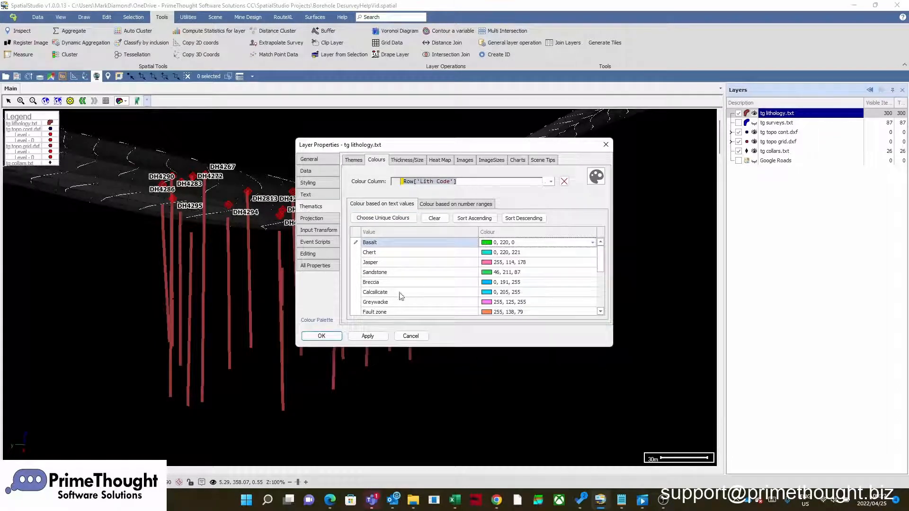
- Apply the 10gradients colour palette to the lithology values starting at Basalt, and close the palette
left_click(325, 321)
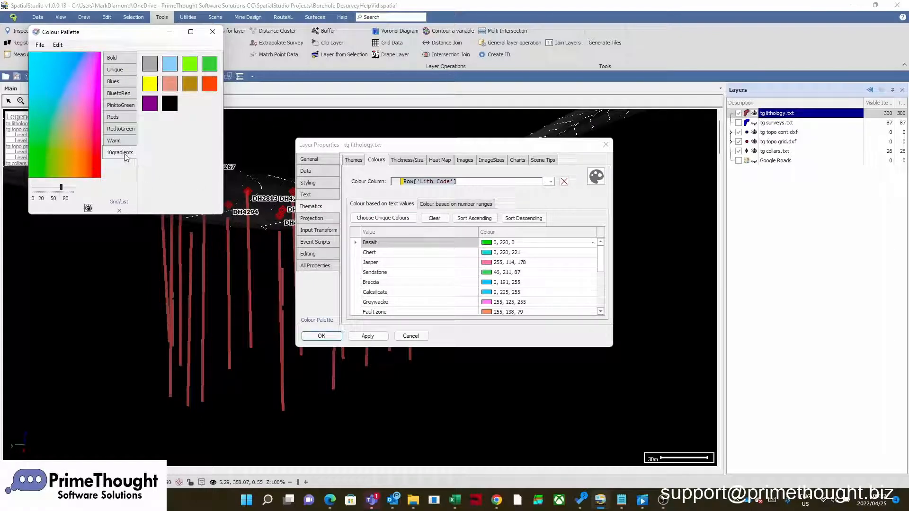
left_click_drag(127, 157, 484, 246)
left_click(214, 32)
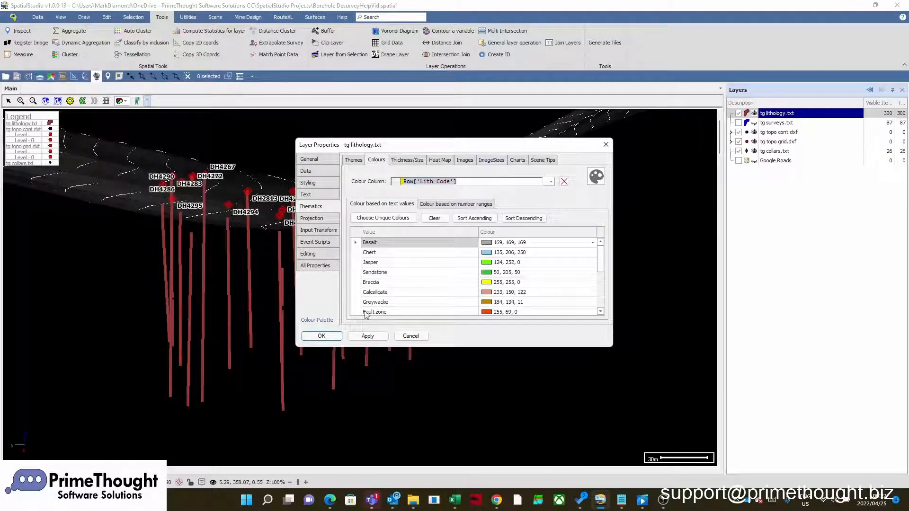
- Accept the Lith theme colours in the tg lithology.txt layer properties and look over the coloured borehole segments
left_click(326, 337)
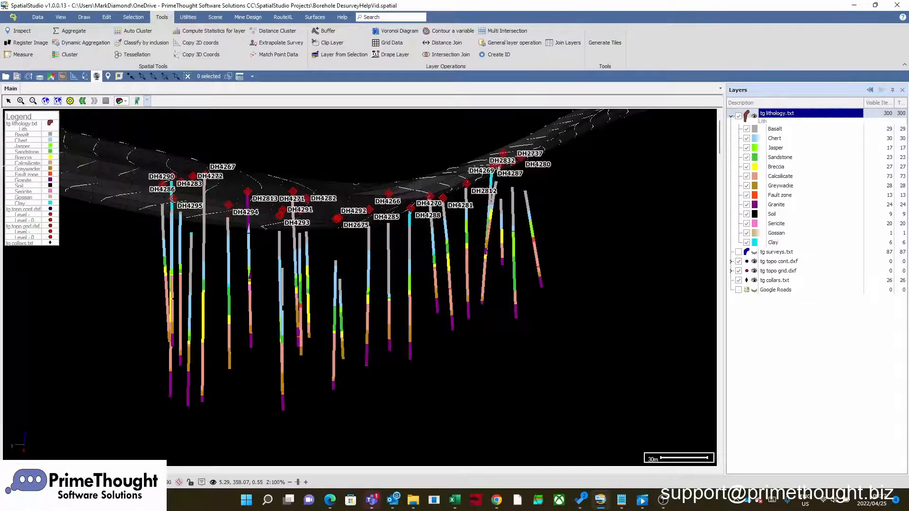
scroll(257, 275, "up", 3)
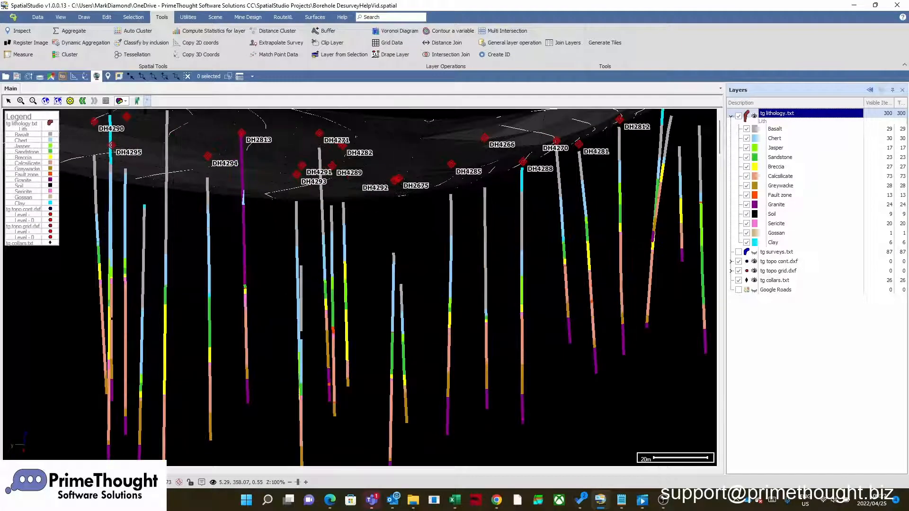
scroll(258, 275, "down", 4)
scroll(256, 273, "up", 3)
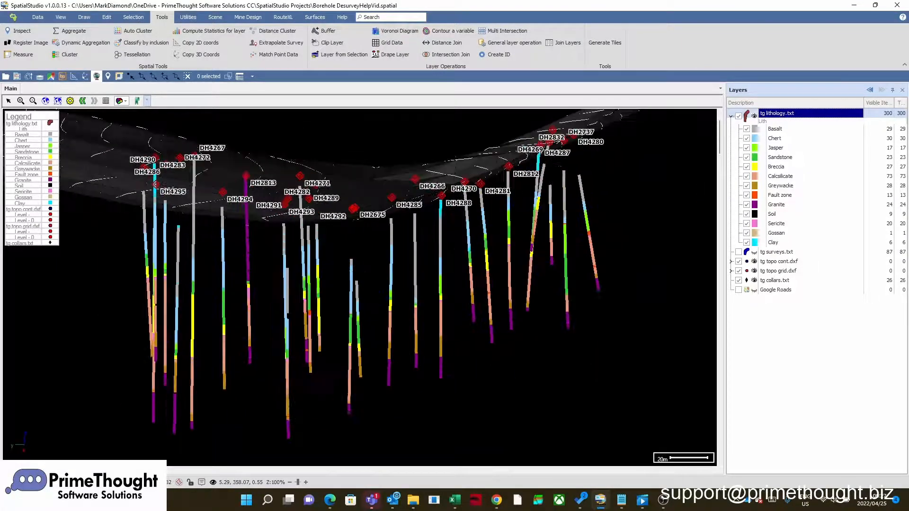
scroll(256, 273, "down", 2)
scroll(272, 271, "up", 2)
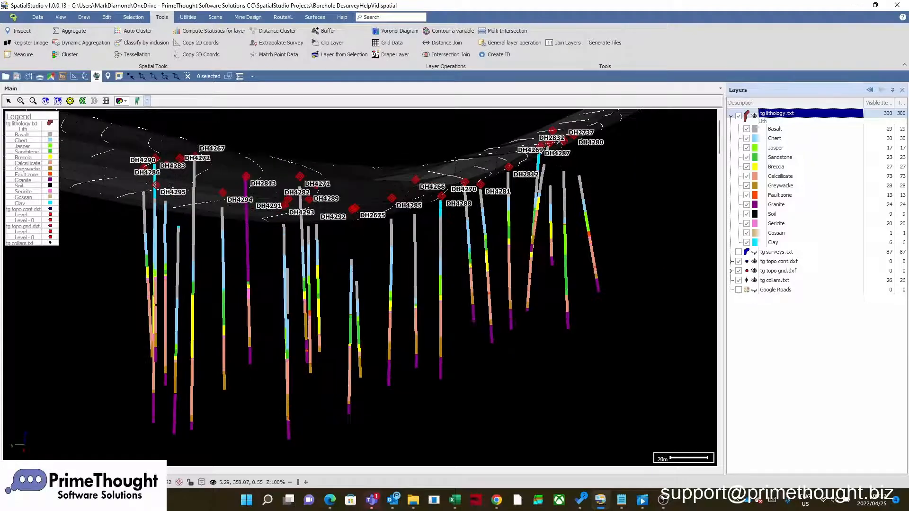
- Hide and show again the Calcsilicate, Breccia, Jasper and Sericite classes of the Lith theme, one after another
left_click(770, 160)
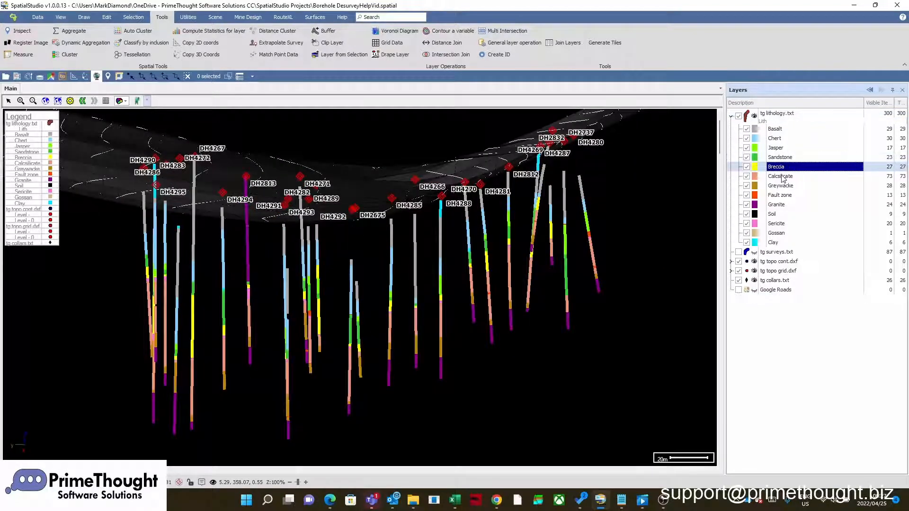
left_click(781, 177)
left_click(748, 177)
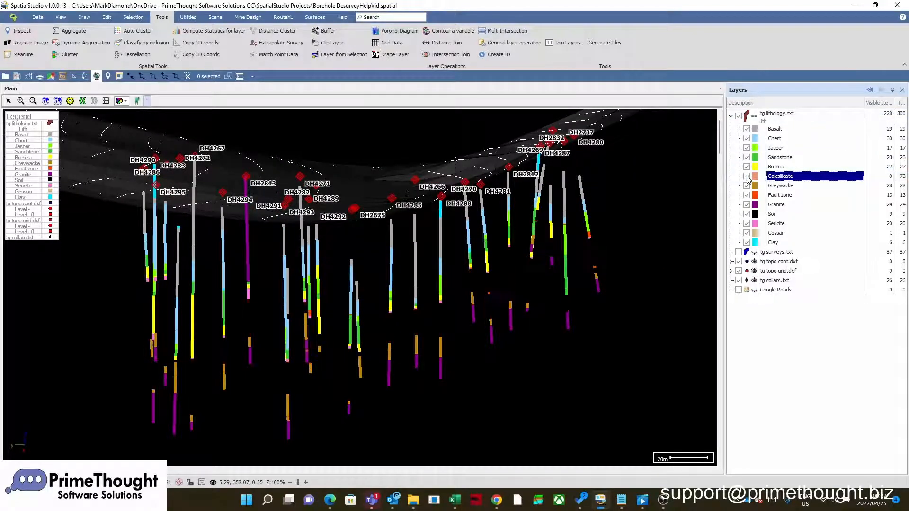
left_click(748, 177)
left_click(747, 167)
left_click(748, 168)
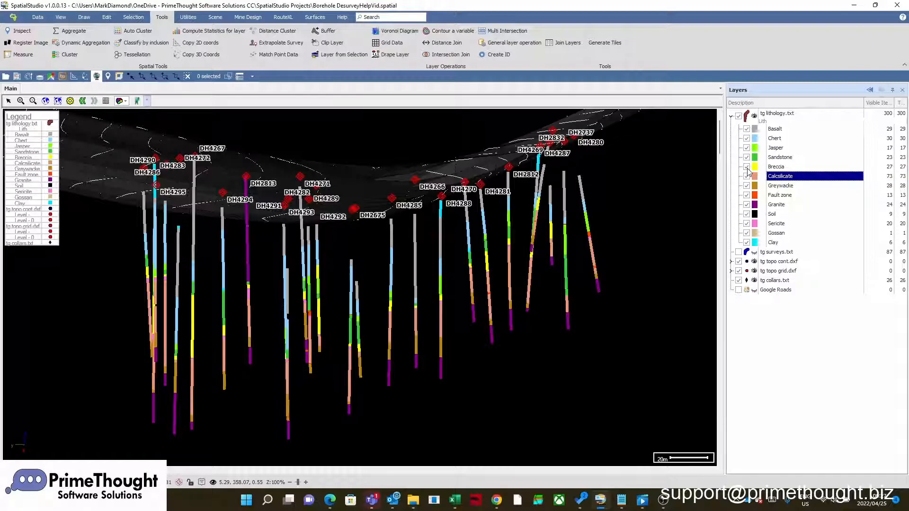
left_click(749, 150)
left_click(748, 151)
left_click(747, 224)
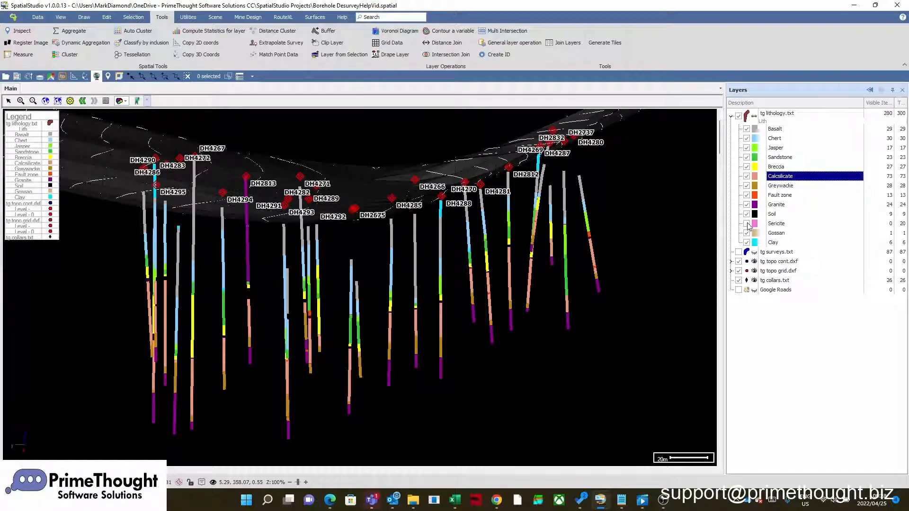
left_click(747, 223)
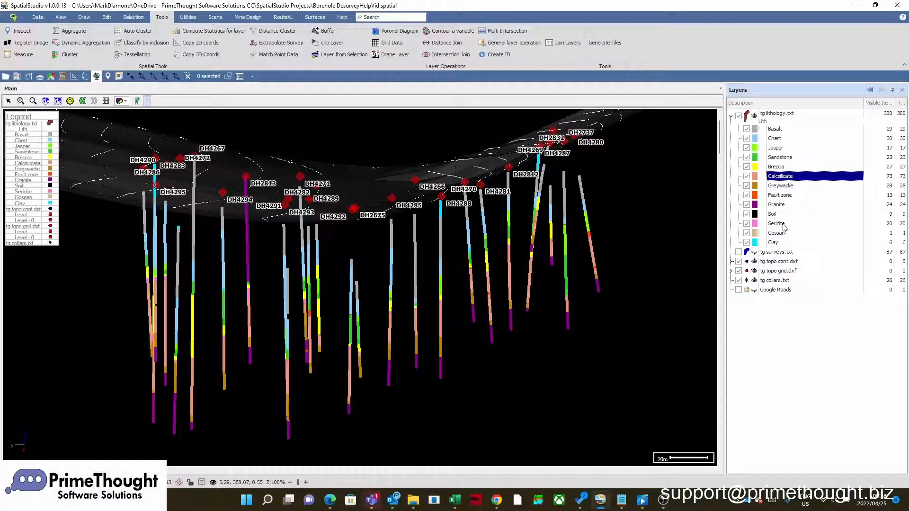
- Isolate the Granite class of the Lith theme and zoom to fit its segments
right_click(779, 207)
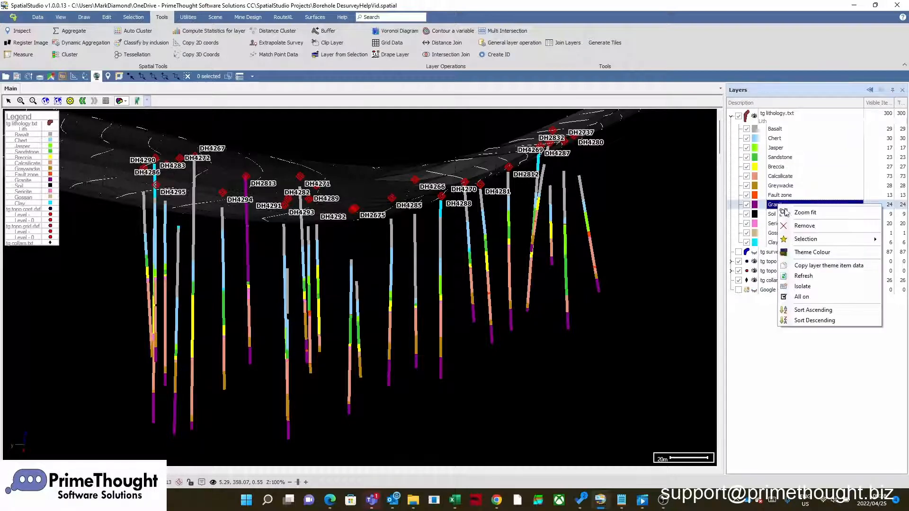
left_click(812, 286)
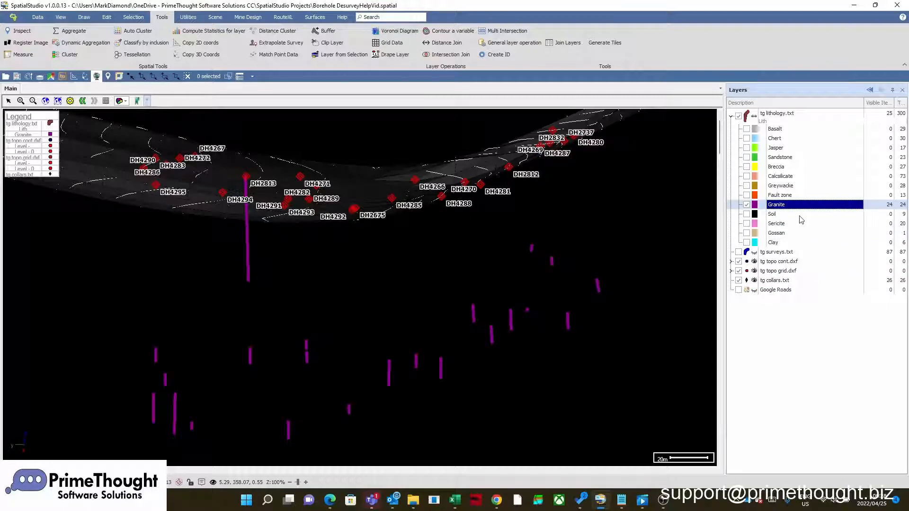
right_click(786, 208)
left_click(813, 214)
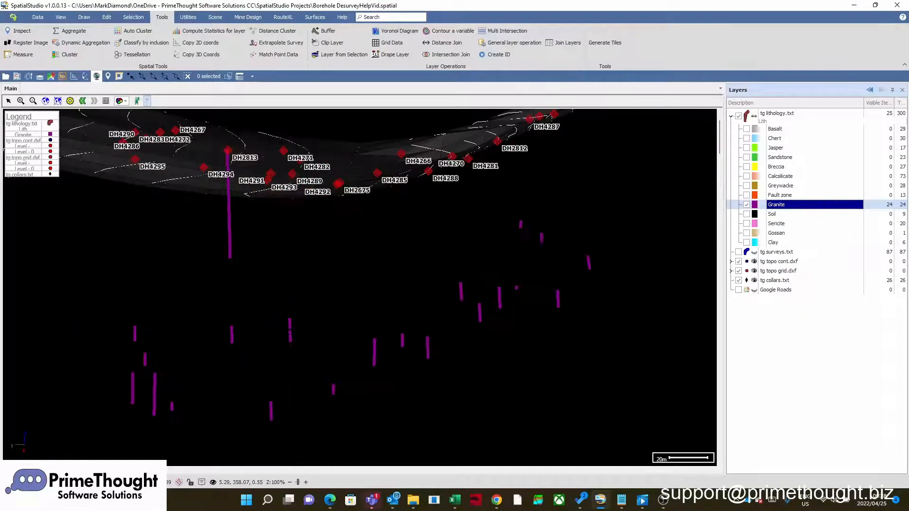
- Turn all lithology classes back on and look over the boreholes beneath the topography
right_click(779, 207)
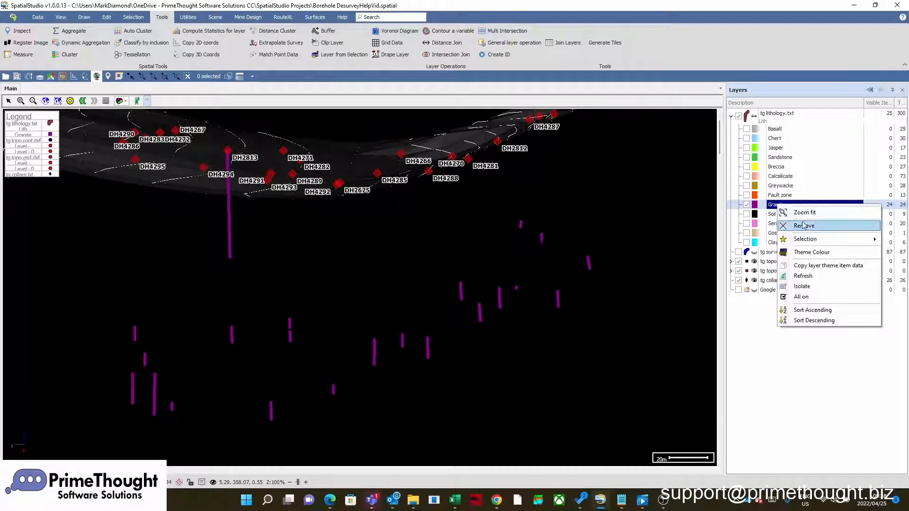
left_click(802, 297)
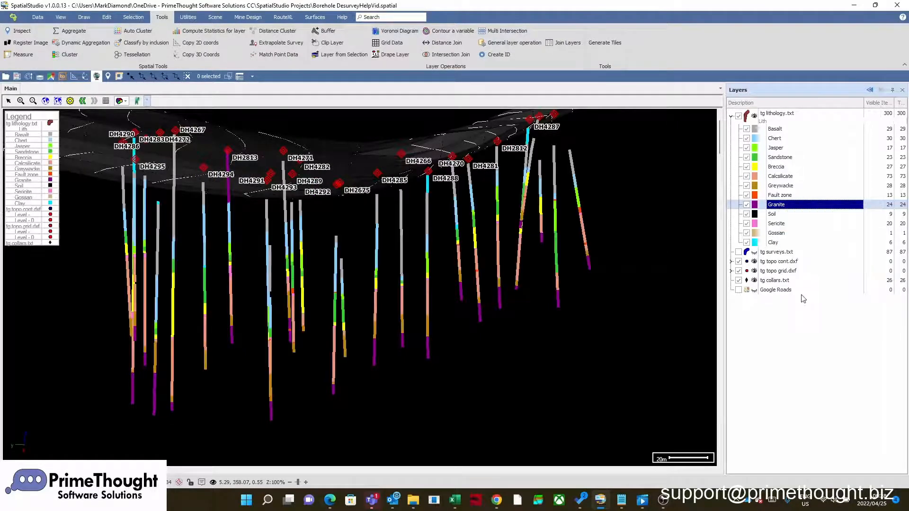
scroll(358, 247, "up", 4)
scroll(359, 246, "down", 5)
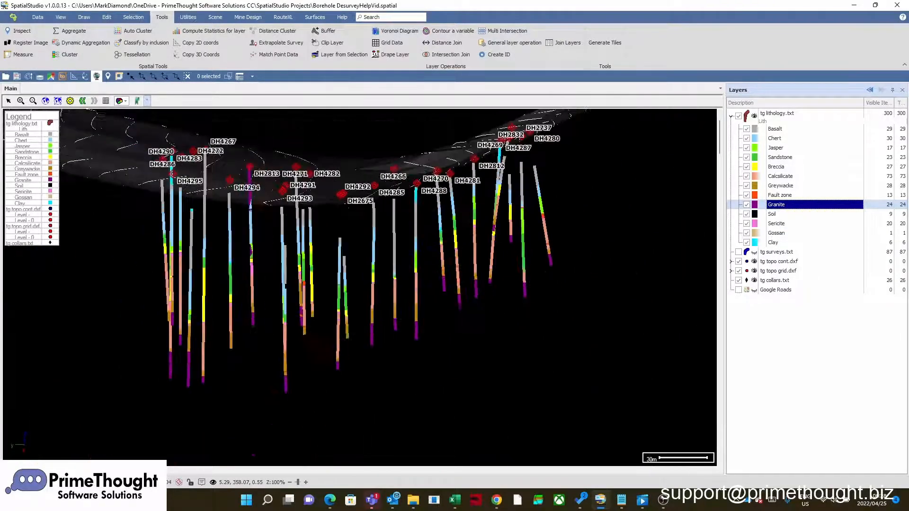
middle_click_drag(375, 185, 388, 219)
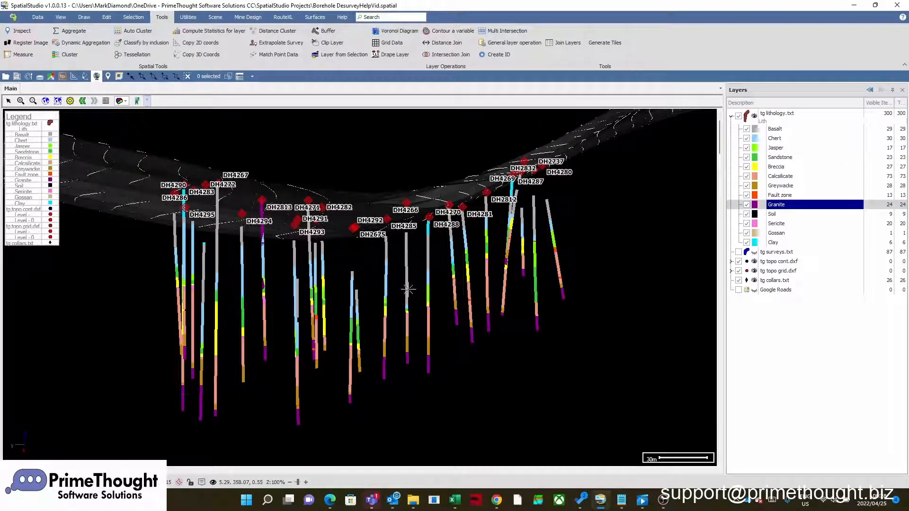
scroll(439, 283, "up", 2)
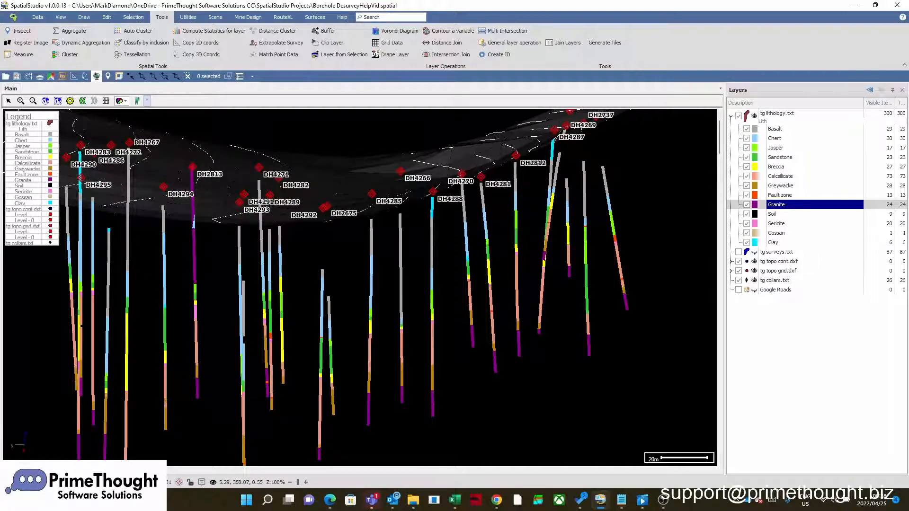
scroll(415, 293, "down", 2)
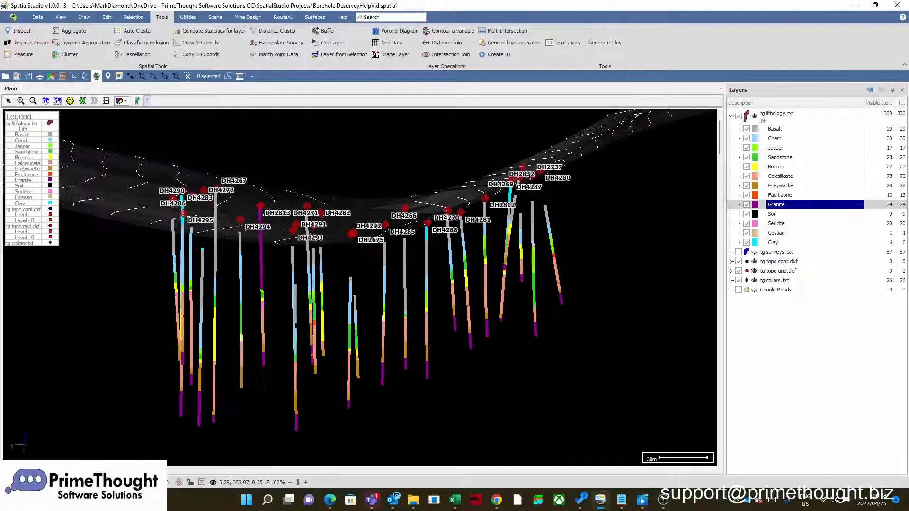
- In the tg lithology.txt layer properties, set the text labels to use the Lith Code column
left_click(778, 115)
right_click(779, 118)
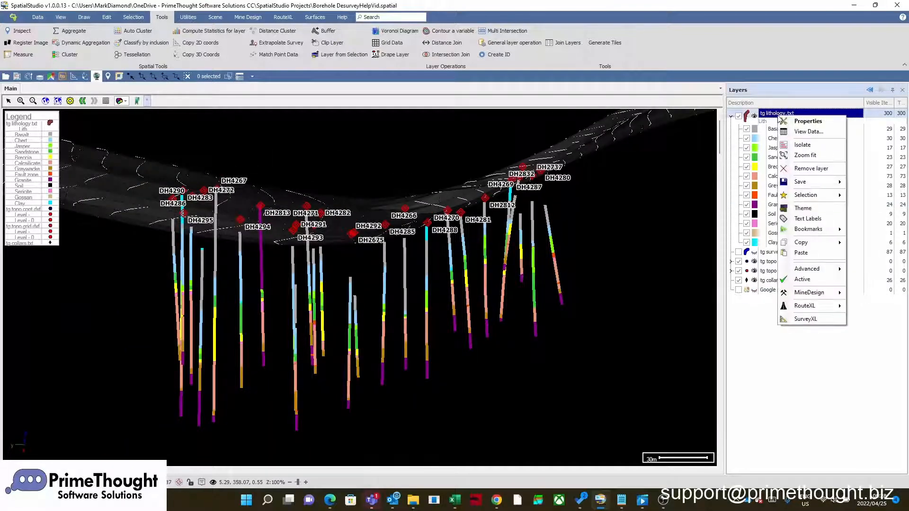
left_click(795, 121)
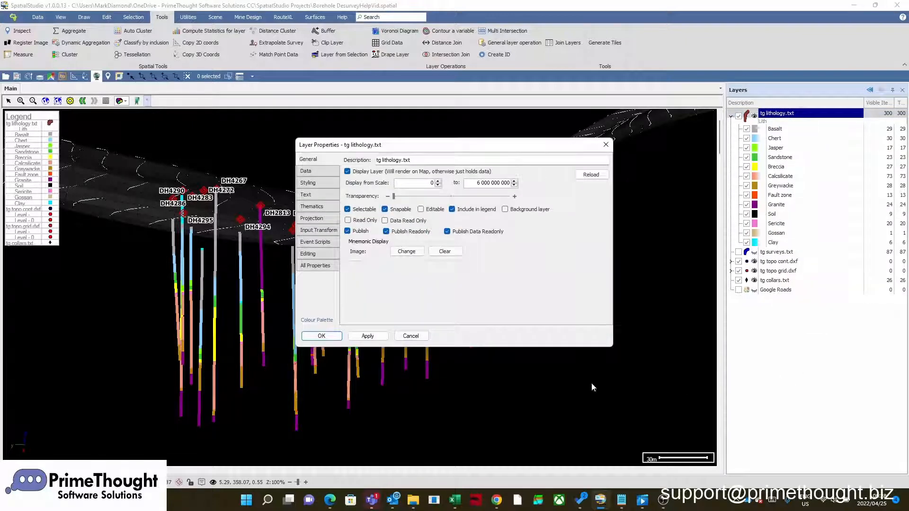
left_click(314, 196)
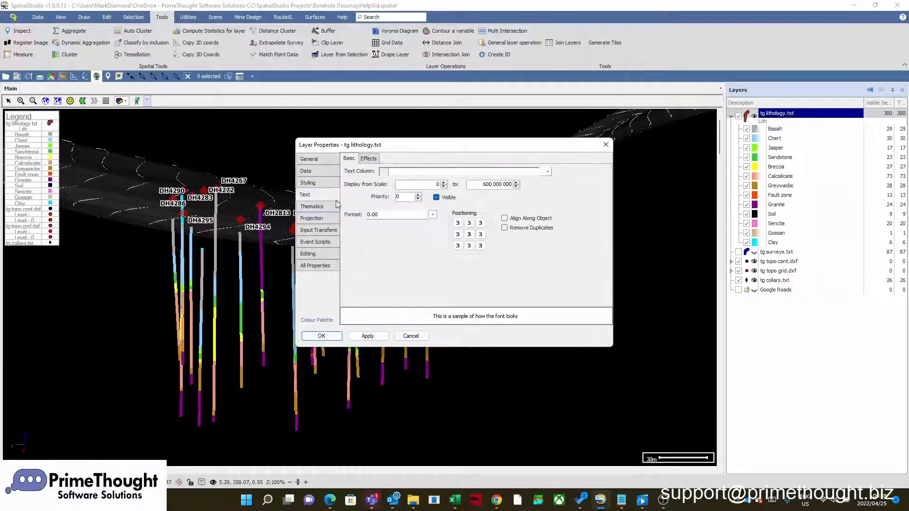
left_click(548, 172)
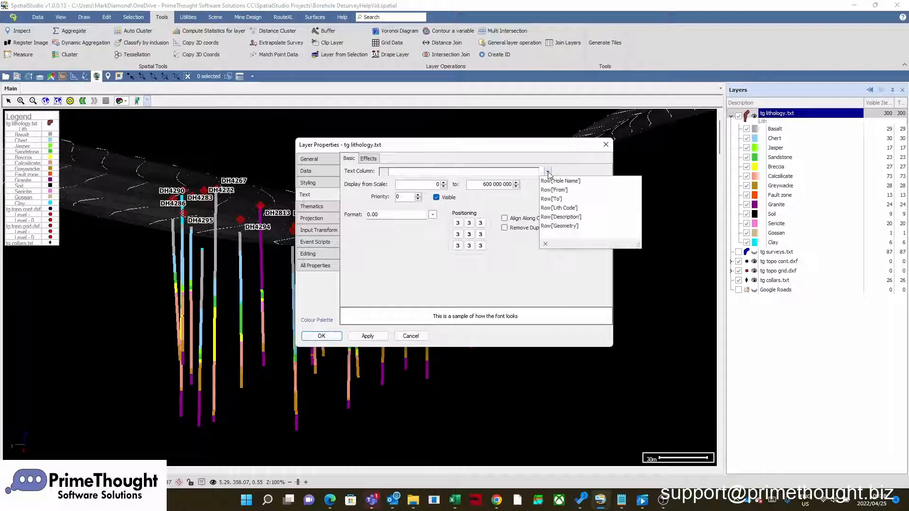
left_click(573, 209)
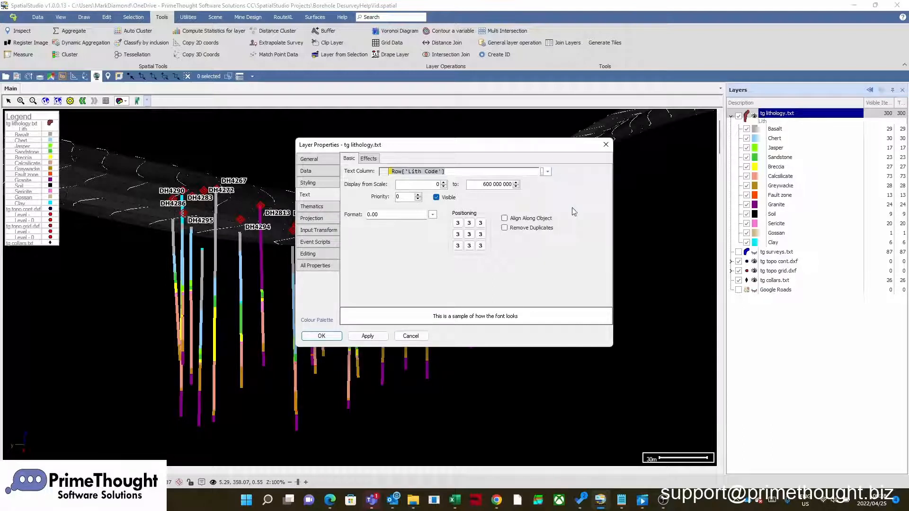
- Set the lithology label font colour to white and its size to 10
left_click(369, 159)
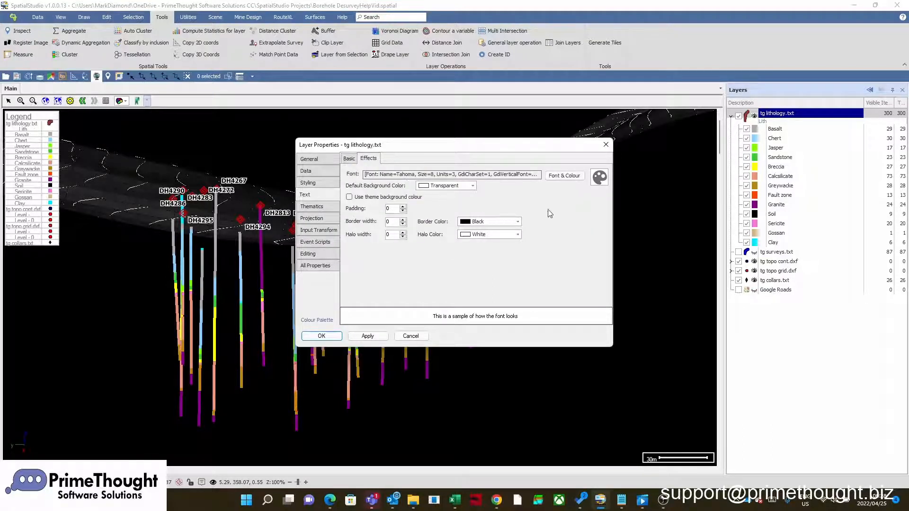
left_click(567, 178)
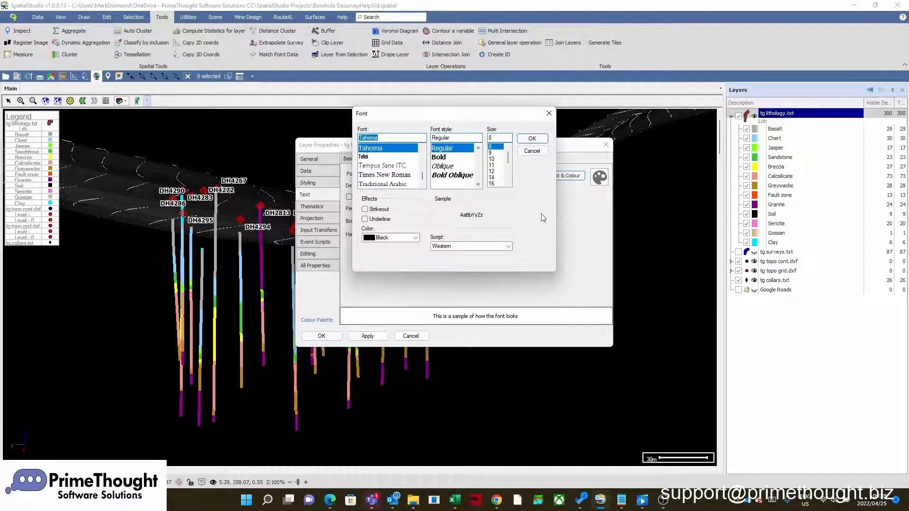
left_click(416, 238)
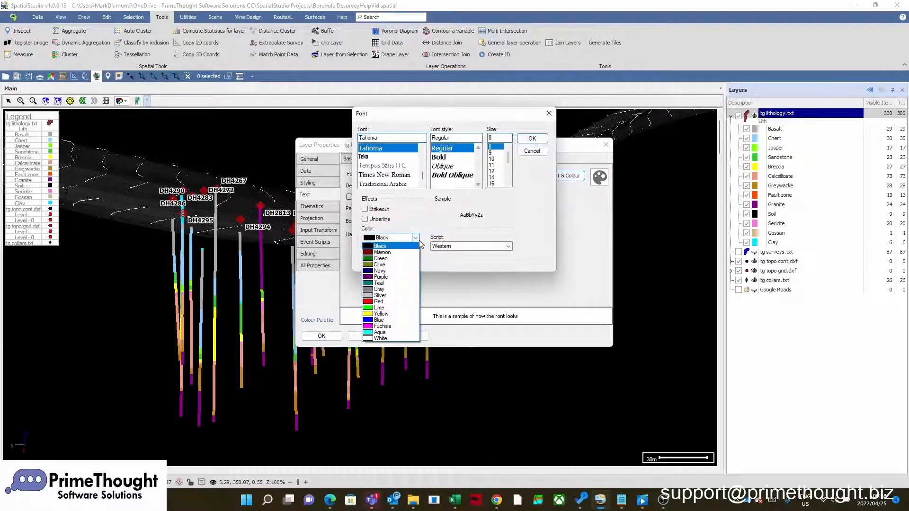
left_click(379, 339)
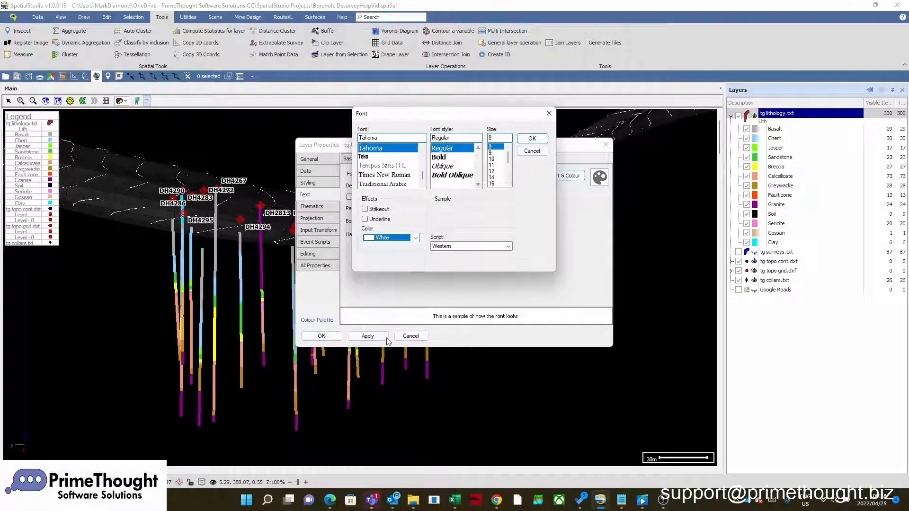
left_click(495, 159)
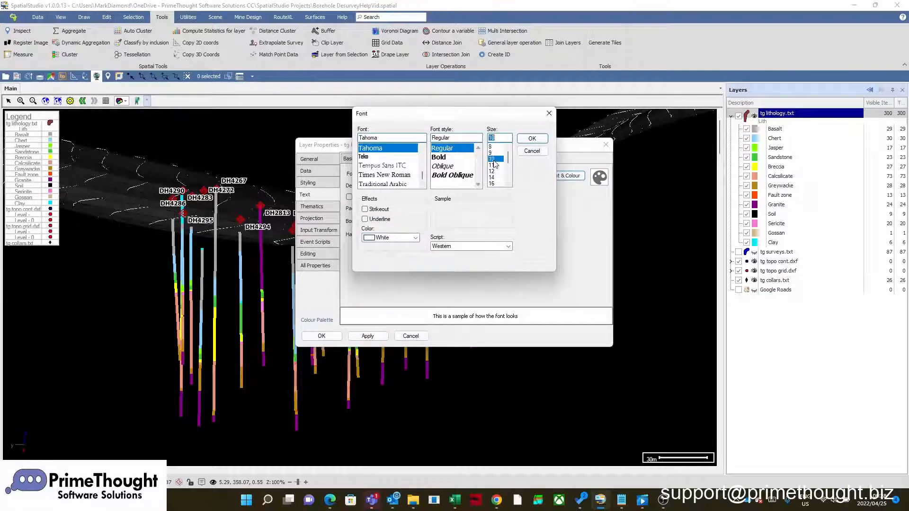
left_click(533, 138)
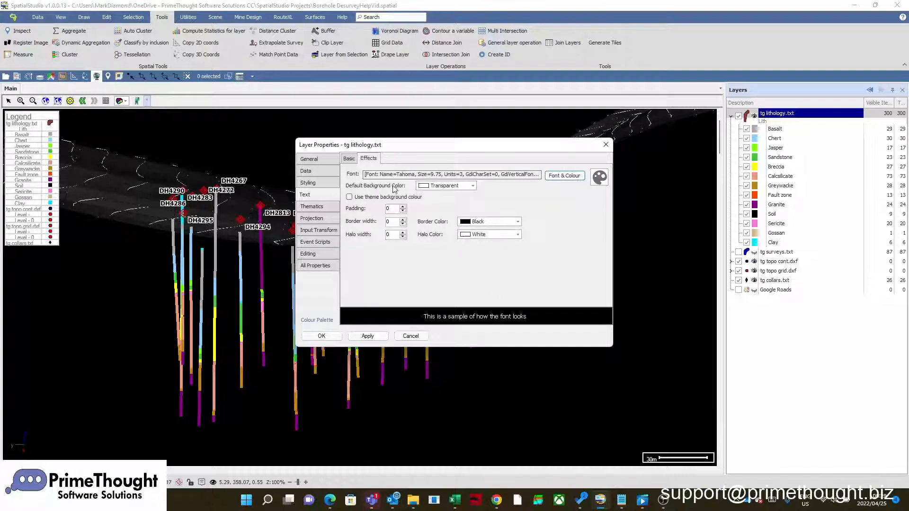
- Limit the label display scale to 0–700, align the labels along the objects, and accept the layer properties
left_click(349, 159)
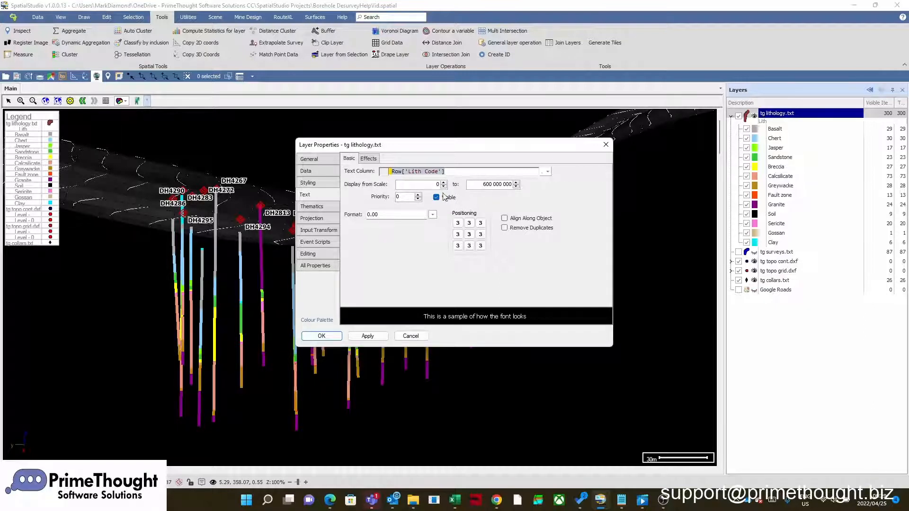
left_click_drag(481, 184, 513, 185)
type("700")
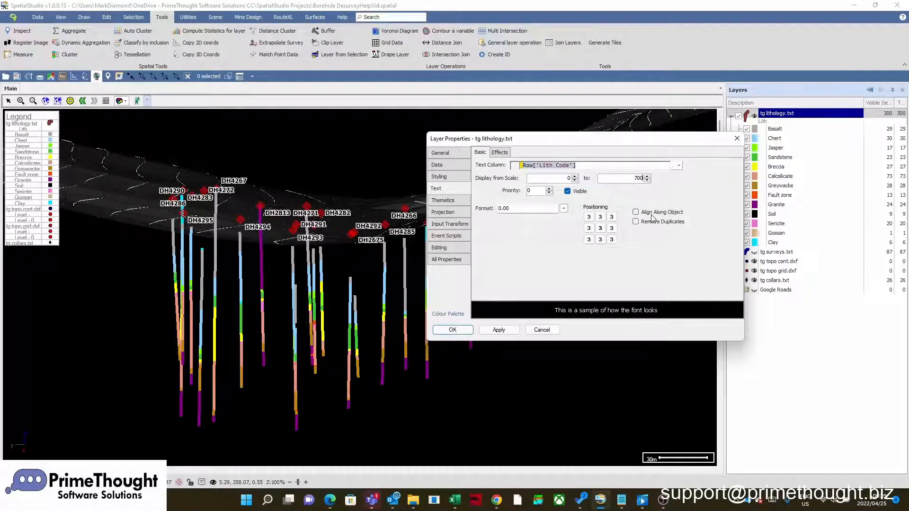
left_click(636, 212)
left_click(463, 333)
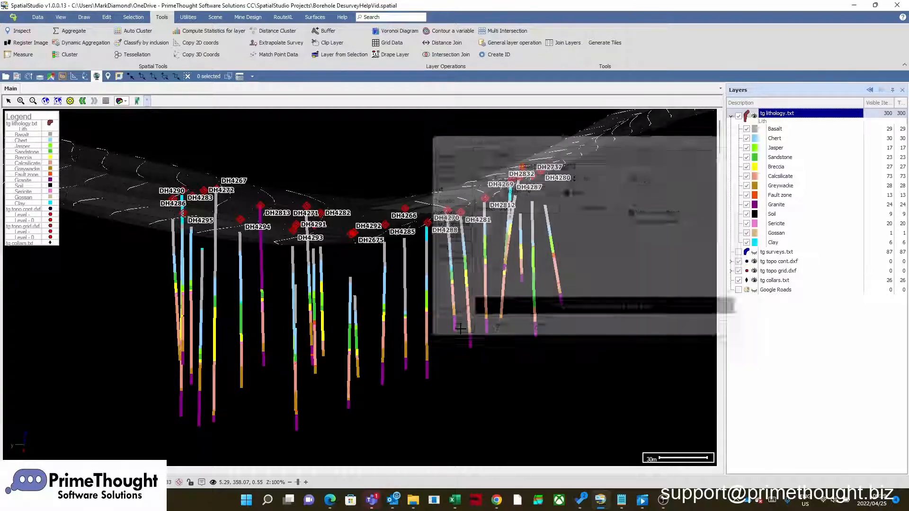
scroll(307, 302, "up", 3)
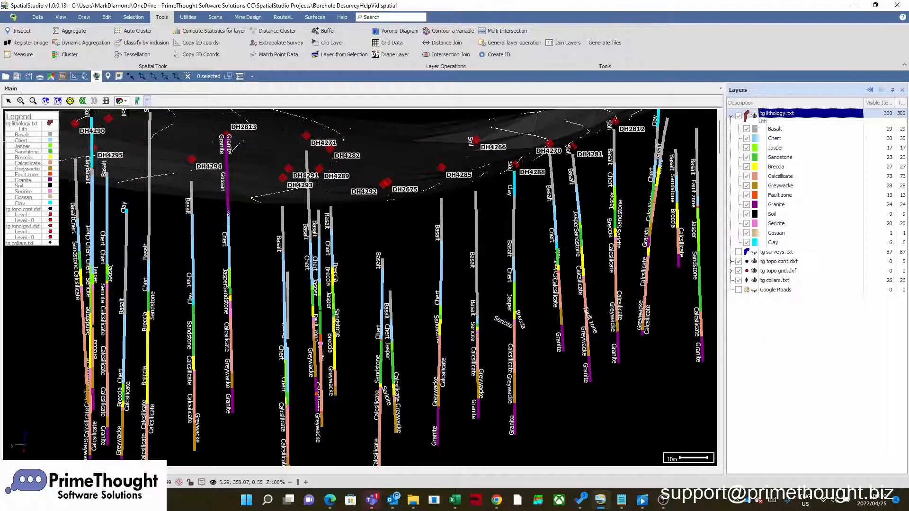
scroll(305, 312, "up", 2)
scroll(307, 303, "up", 1)
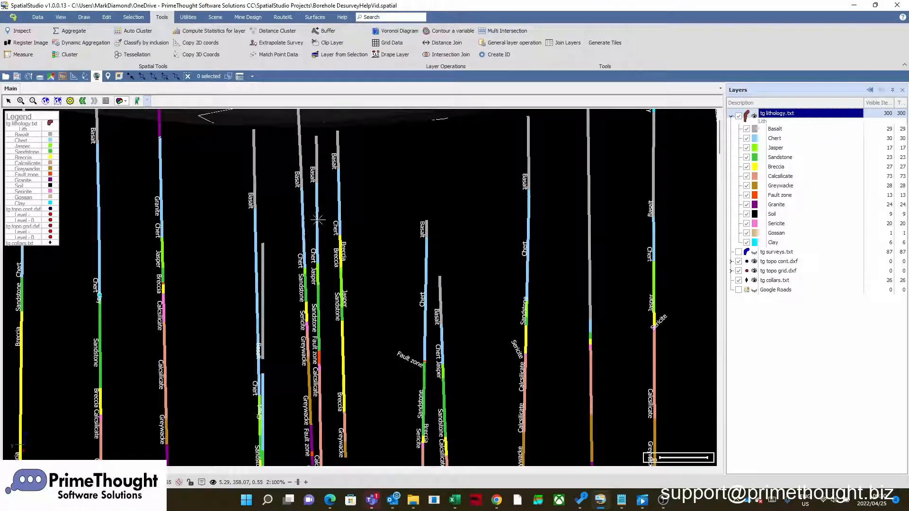
scroll(318, 314, "up", 1)
scroll(318, 314, "down", 1)
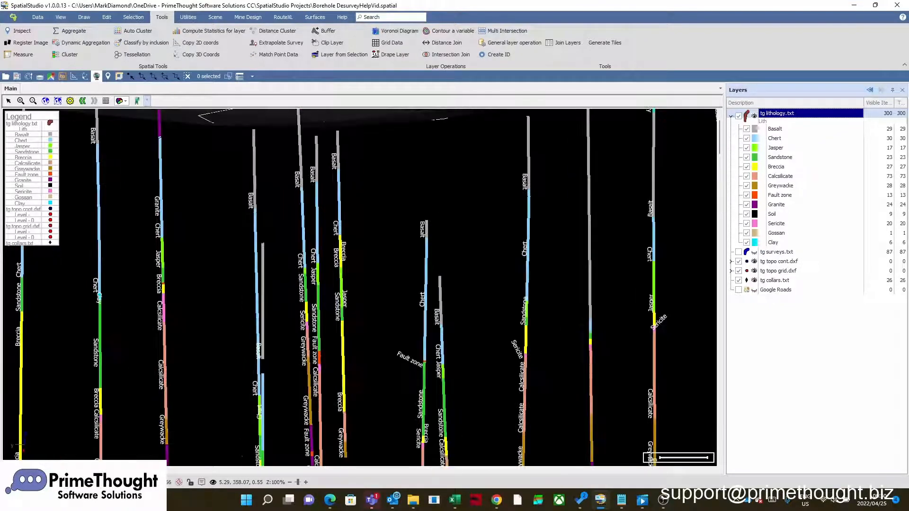
- Examine the lithology labels along the boreholes at close and distant view scales beneath the topography
scroll(318, 314, "down", 4)
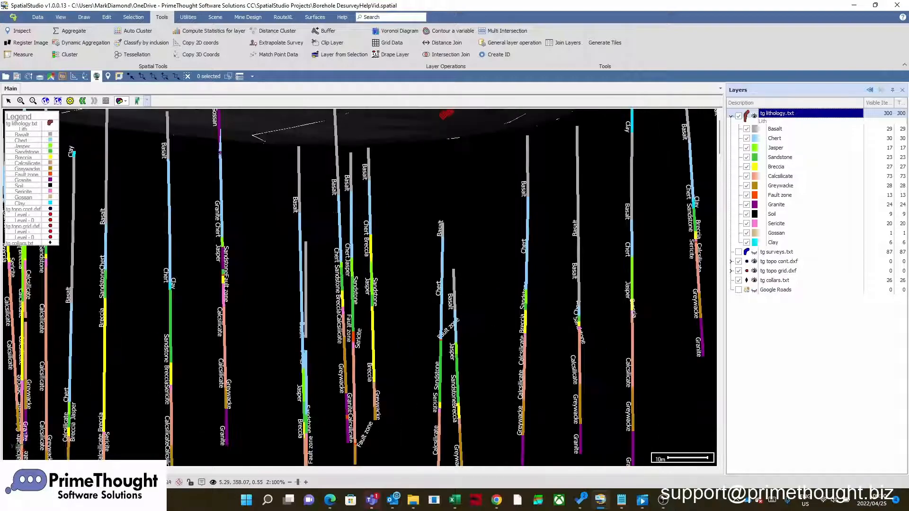
scroll(579, 287, "down", 2)
scroll(682, 256, "up", 2)
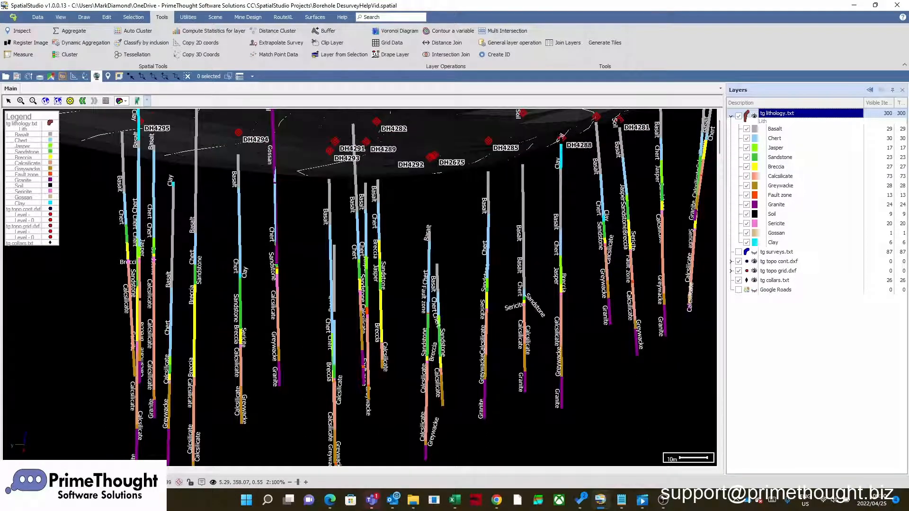
scroll(682, 251, "up", 1)
scroll(686, 246, "down", 3)
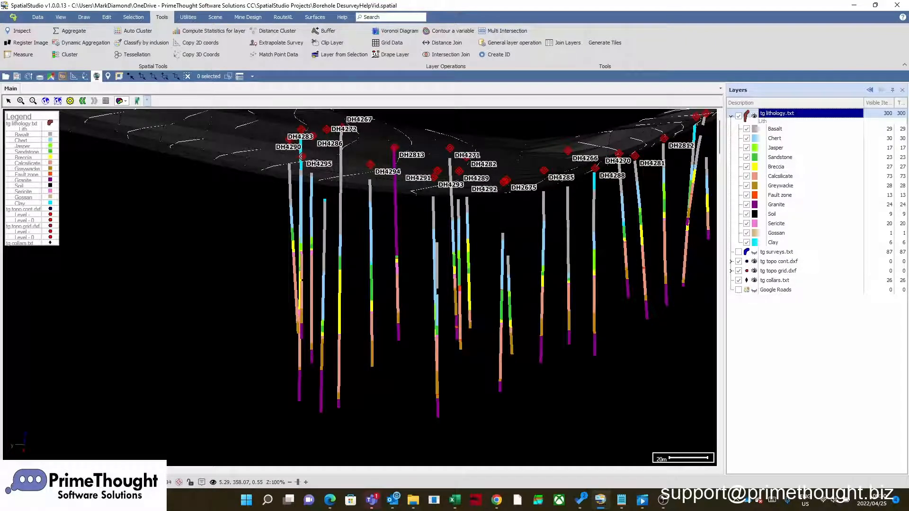
middle_click_drag(418, 225, 314, 255)
scroll(314, 255, "down", 2)
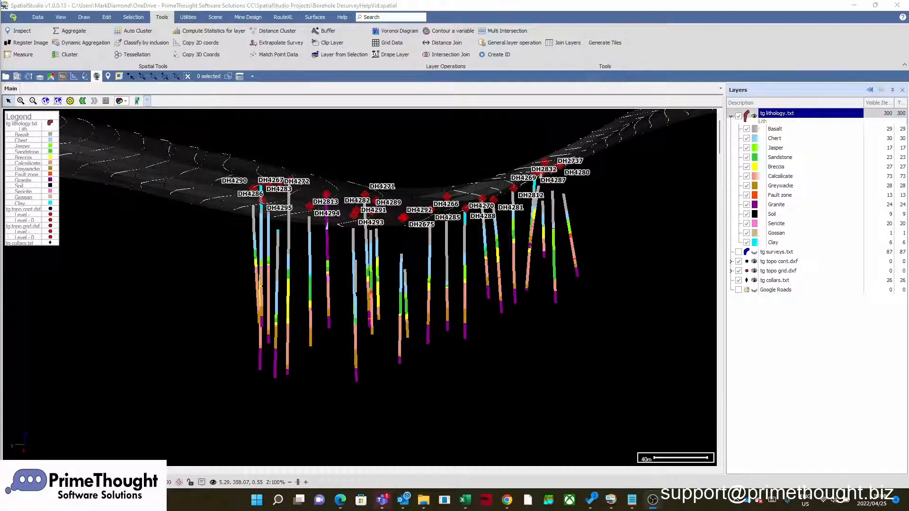
- Reload the tg lithology.txt layer through its layer properties and accept the dialog
right_click(778, 117)
left_click(806, 120)
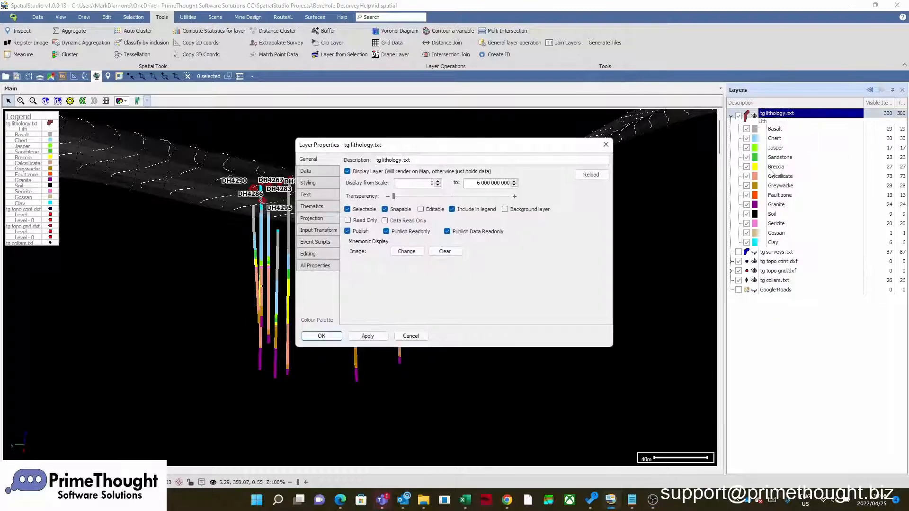
left_click(595, 181)
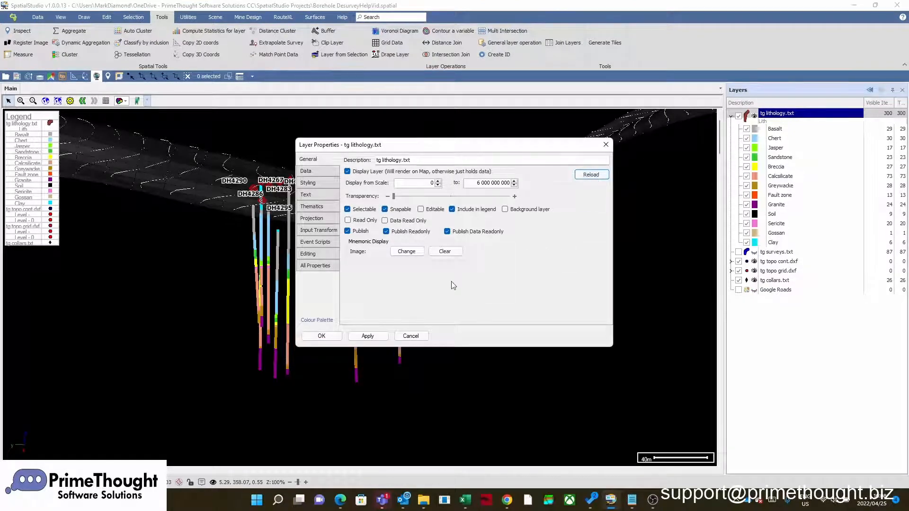
left_click(335, 335)
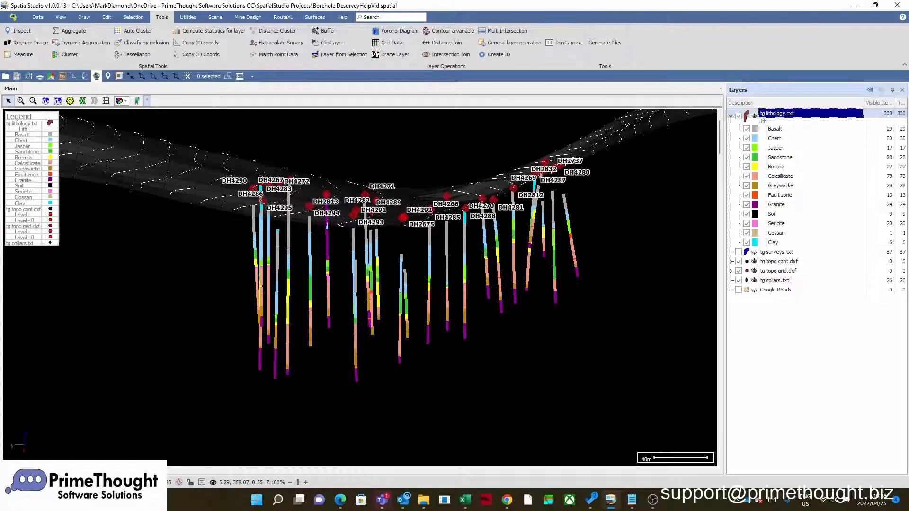